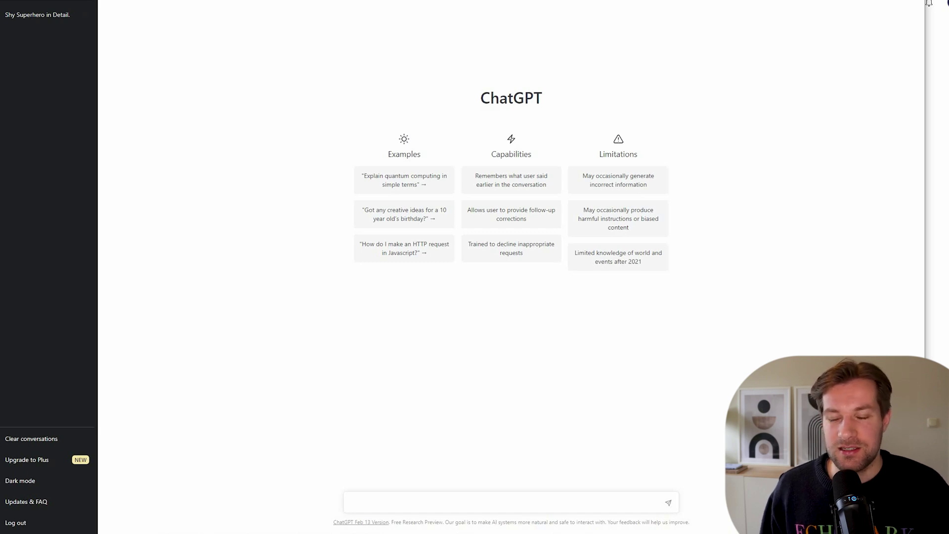
# - Ask ChatGPT to 'describe a male character in a comic book'
pyautogui.click(431, 502)
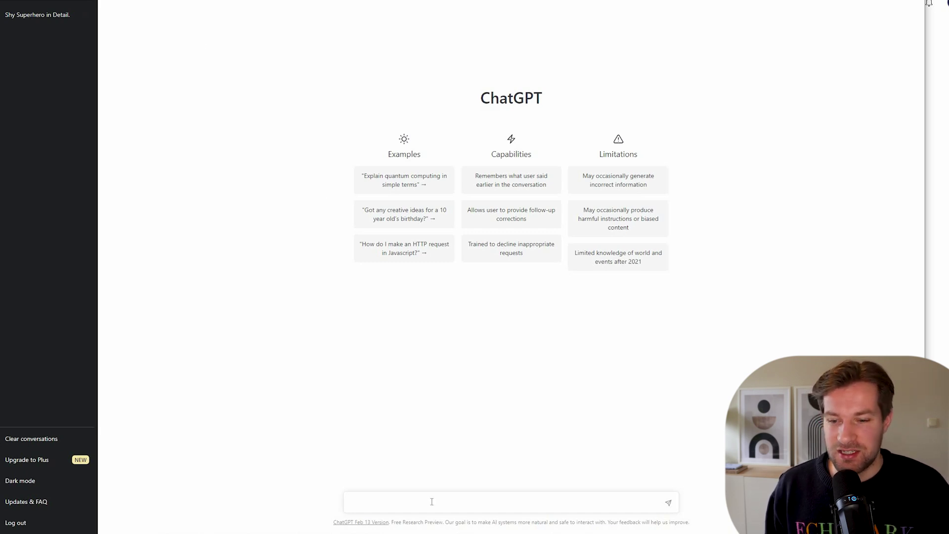
pyautogui.write('des')
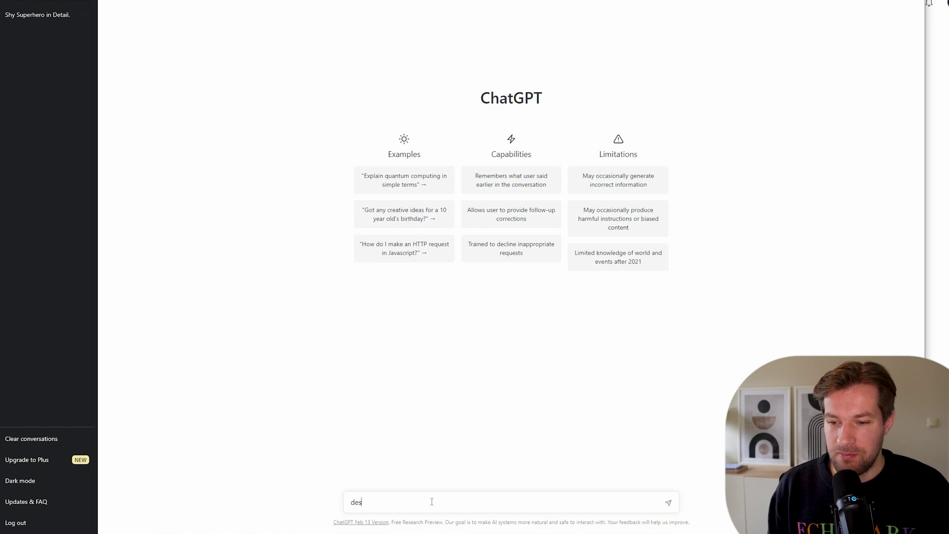
pyautogui.write('cribe a male character ')
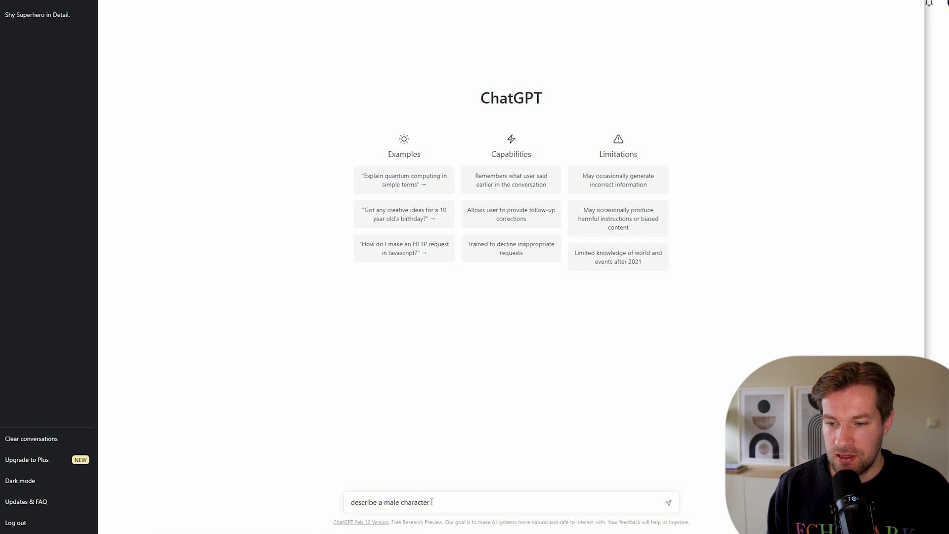
pyautogui.write('in a comic book')
pyautogui.press('Return')
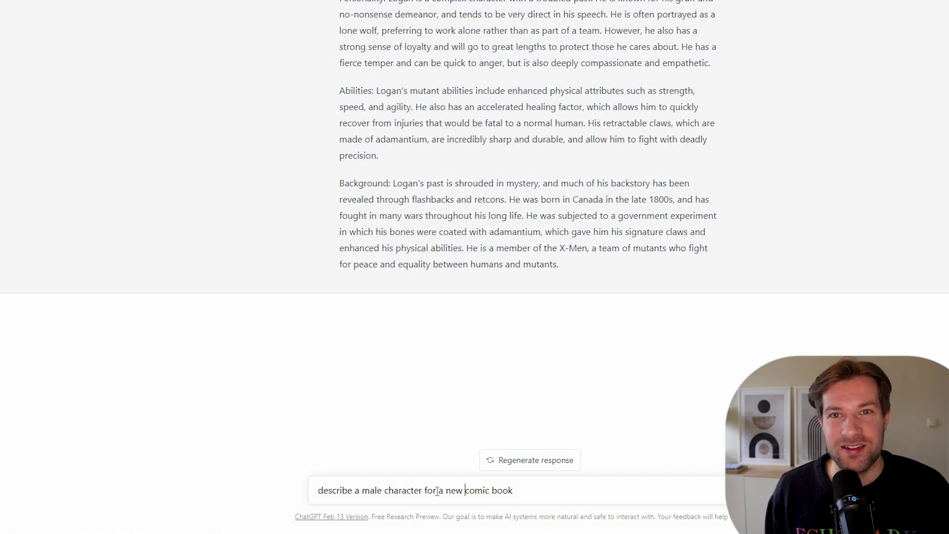
# - Send the reworded 'describe a male character for a new comic book' request
pyautogui.press('Return')
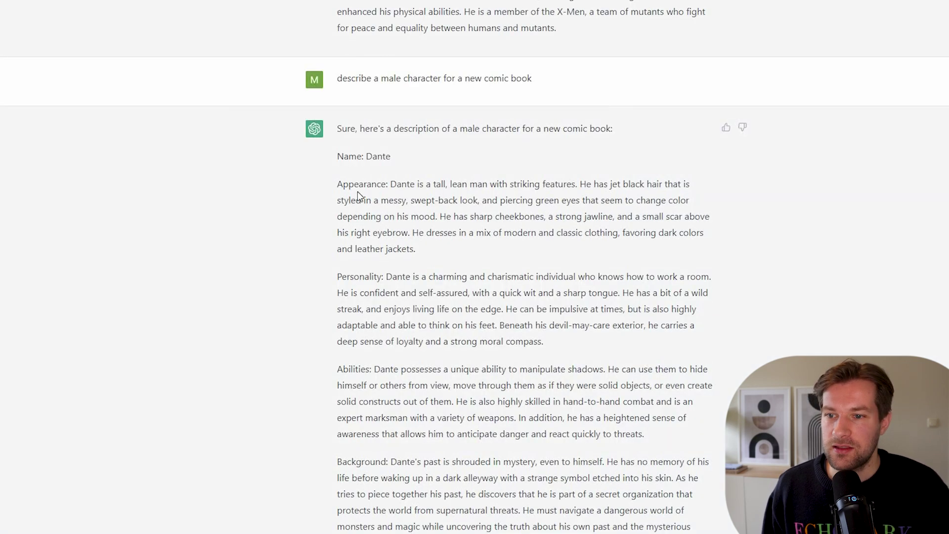
# - Select Dante's appearance paragraph, then the trimmed text from 'man' to 'tshirt'
pyautogui.moveTo(338, 184); pyautogui.dragTo(416, 249)
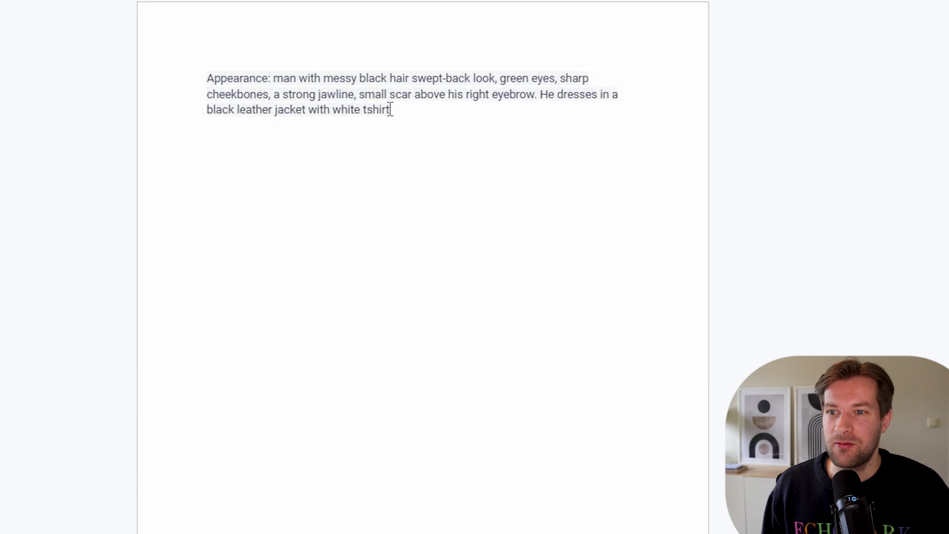
pyautogui.moveTo(401, 110); pyautogui.dragTo(281, 80)
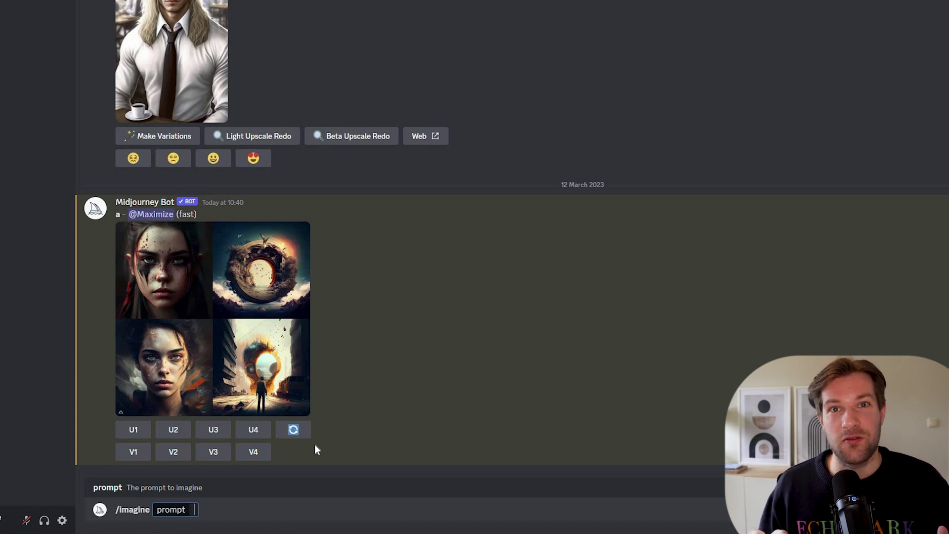
# - Submit the description with 'concept character, white background', 'walking in a street' and --ar 9:16
pyautogui.write('concept character, white back')
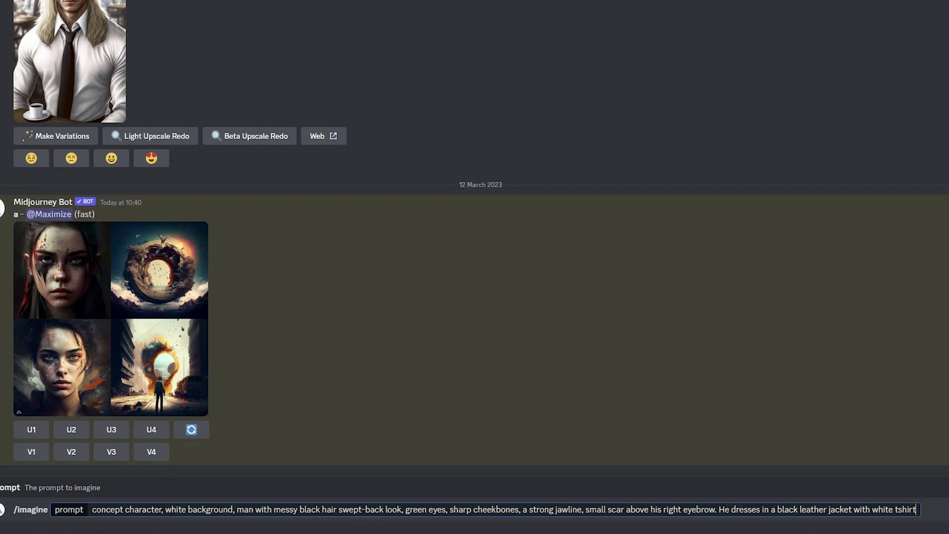
pyautogui.hotkey('ctrl', 'Left')
pyautogui.hotkey('ctrl', 'Left')
pyautogui.hotkey('ctrl', 'Left')
pyautogui.hotkey('ctrl', 'Left')
pyautogui.hotkey('ctrl', 'Left')
pyautogui.hotkey('ctrl', 'Left')
pyautogui.hotkey('ctrl', 'Left')
pyautogui.hotkey('ctrl', 'Left')
pyautogui.hotkey('ctrl', 'Left')
pyautogui.hotkey('ctrl', 'Left')
pyautogui.press('BackSpace')
pyautogui.press('BackSpace')
pyautogui.write(', walking in a ')
pyautogui.write('street.')
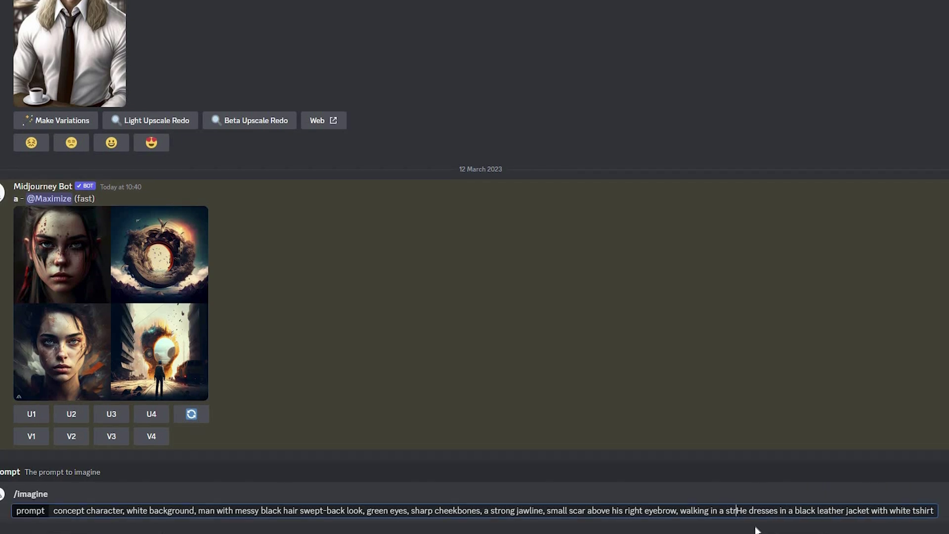
pyautogui.click(307, 510)
pyautogui.write('-')
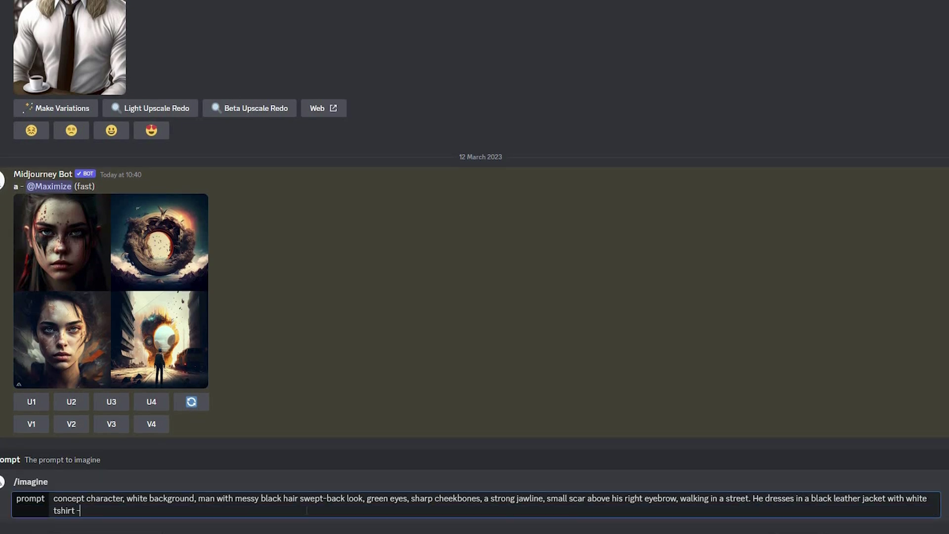
pyautogui.write('-ar 9:16')
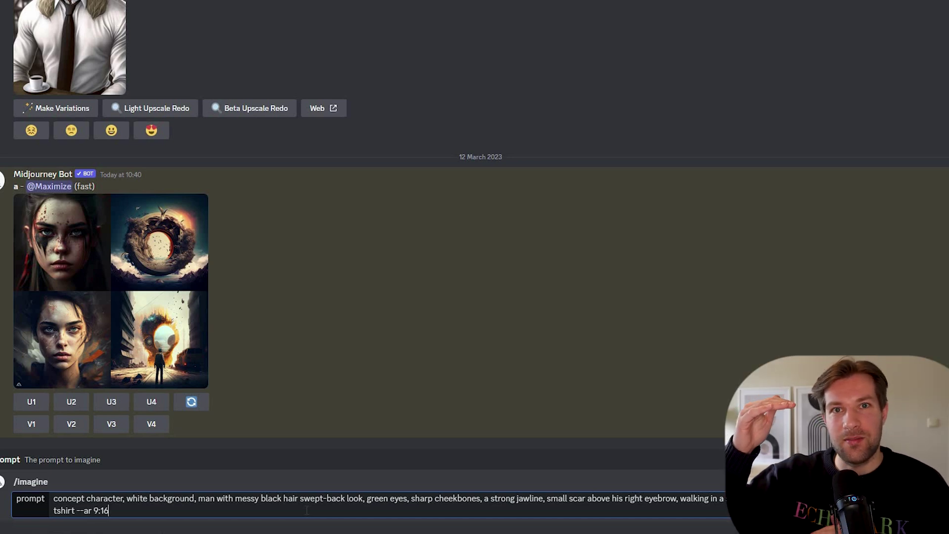
pyautogui.press('Return')
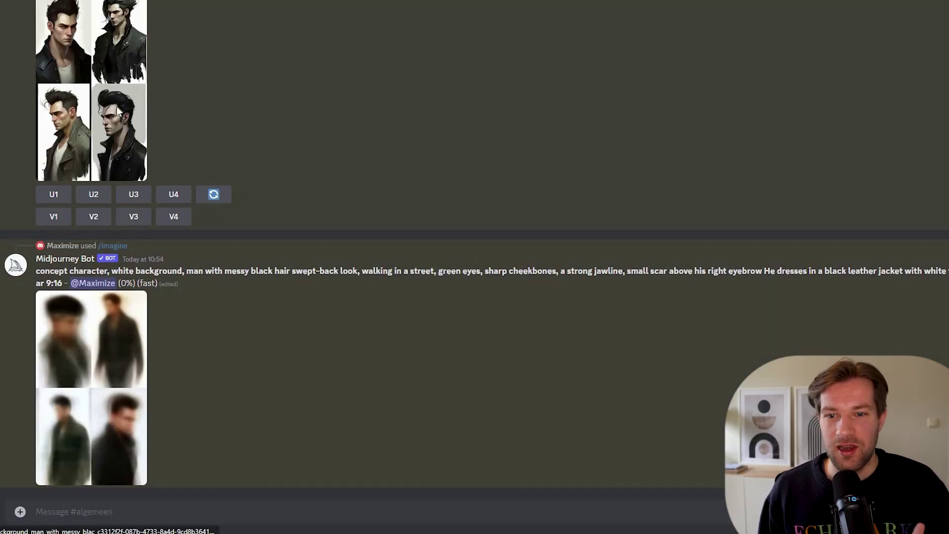
# - Preview the first character grid, then enlarge the full-body grid
pyautogui.click(144, 124)
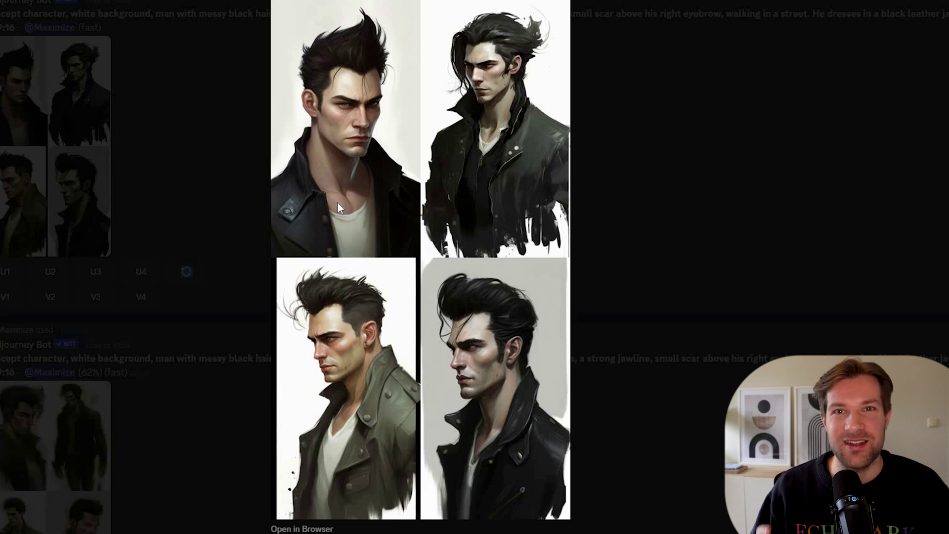
pyautogui.press('Escape')
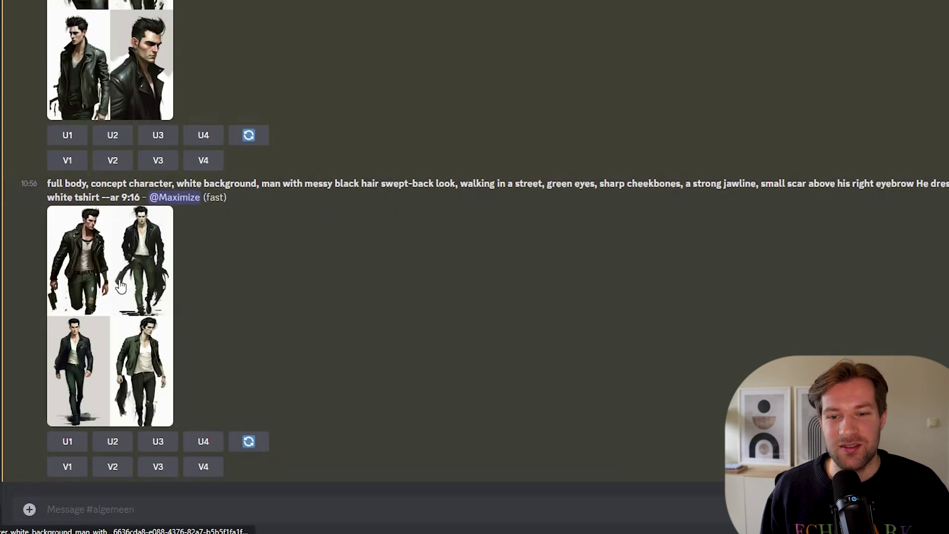
pyautogui.click(120, 287)
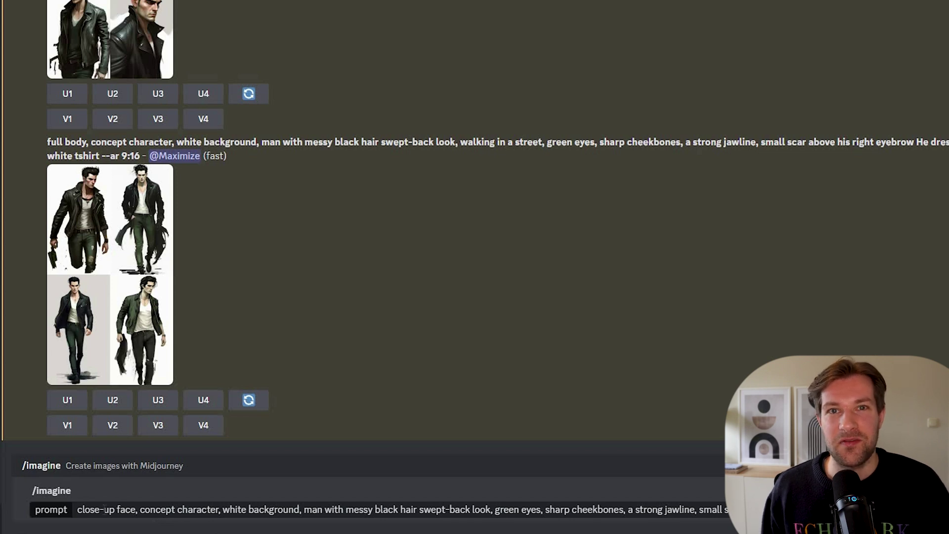
# - Submit the 'close-up face' prompt and preview its four-portrait grid
pyautogui.click(168, 510)
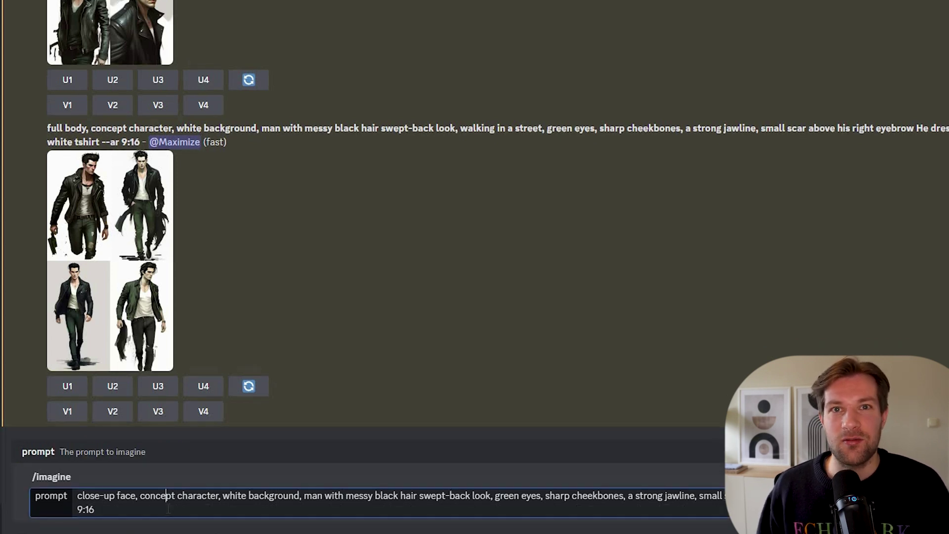
pyautogui.press('Return')
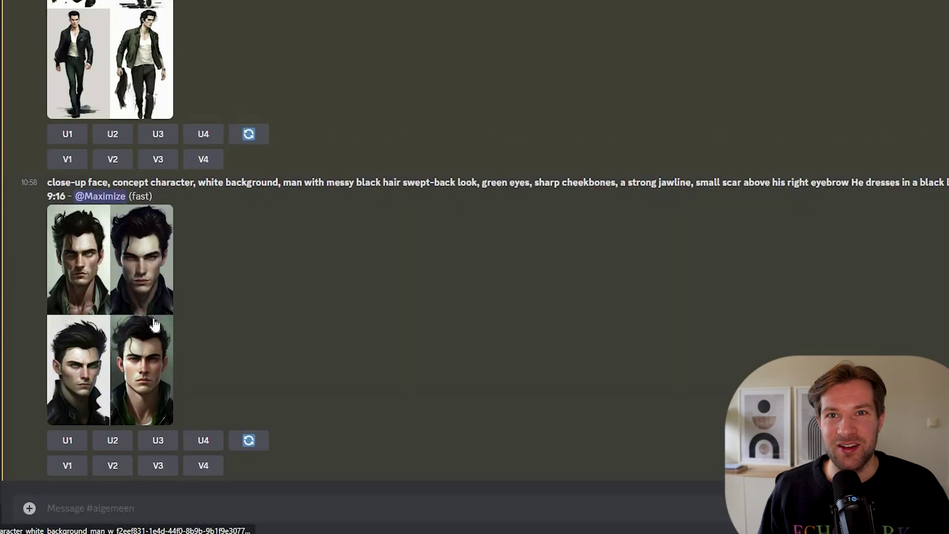
pyautogui.click(157, 319)
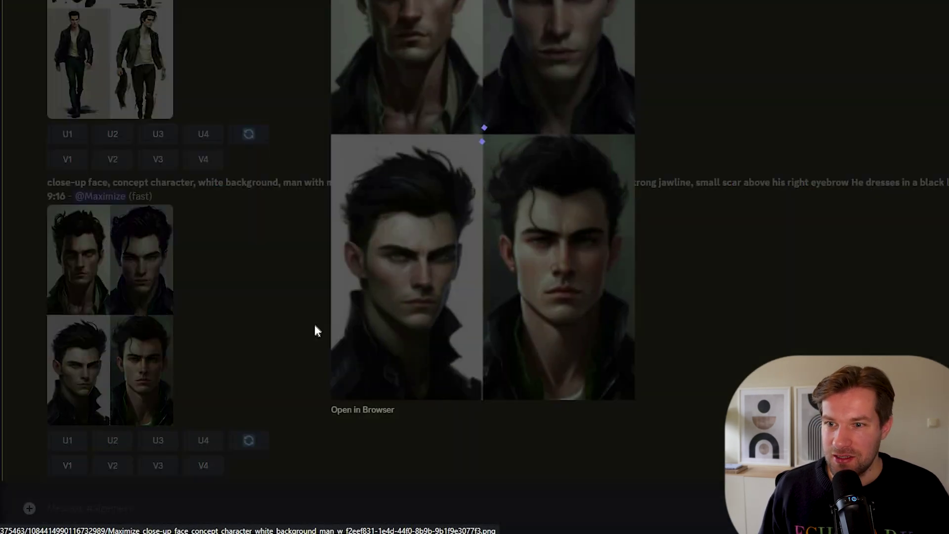
pyautogui.scroll(3, 460, 316)
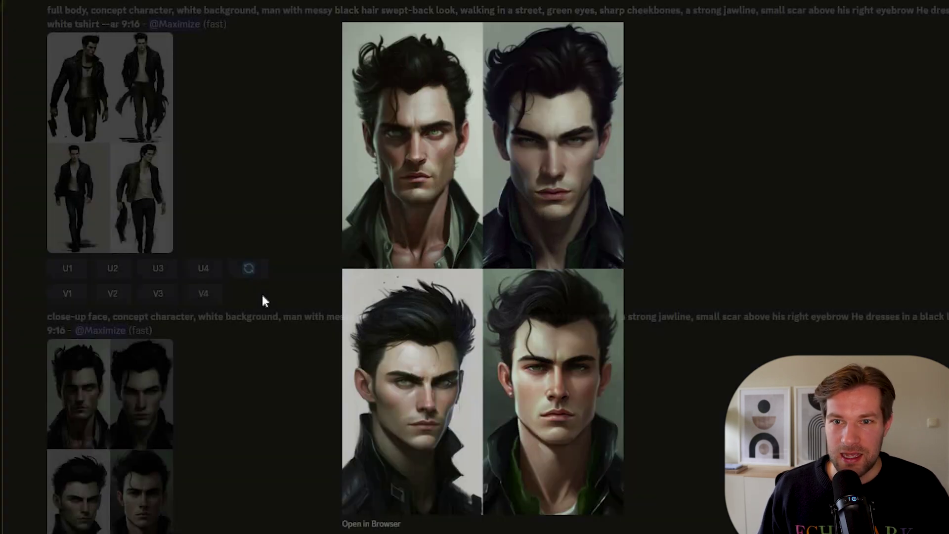
pyautogui.click(263, 301)
# - Compare against the first character grid and upscale its third image
pyautogui.scroll(6, 148, 163)
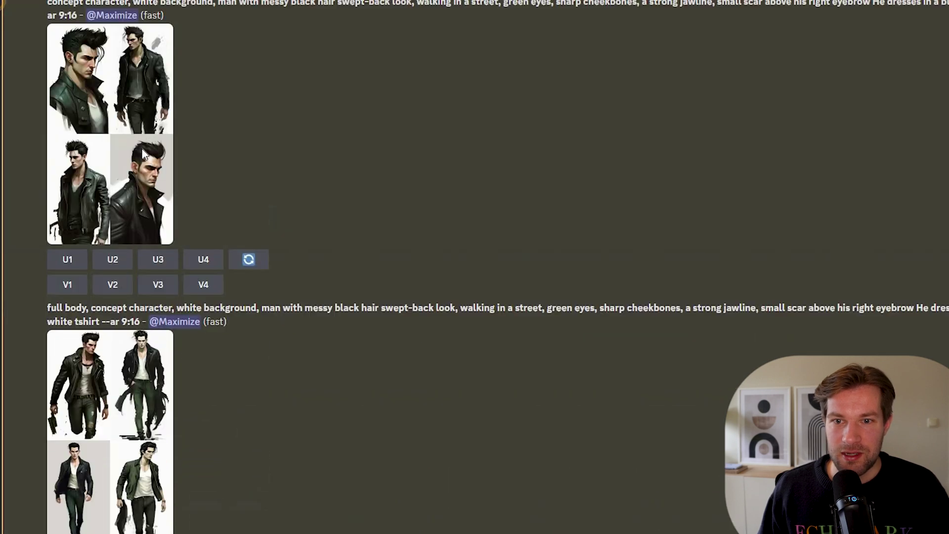
pyautogui.scroll(-6, 143, 153)
pyautogui.click(141, 148)
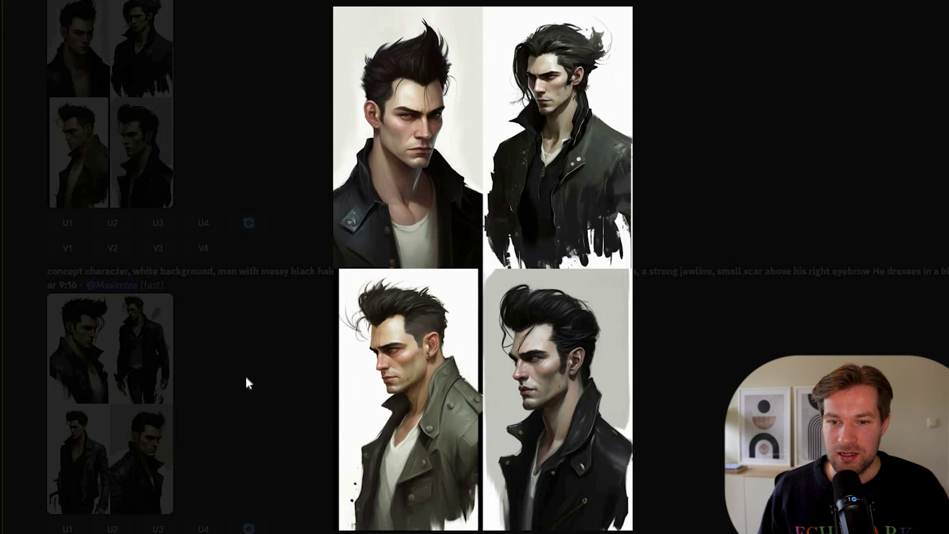
pyautogui.click(121, 218)
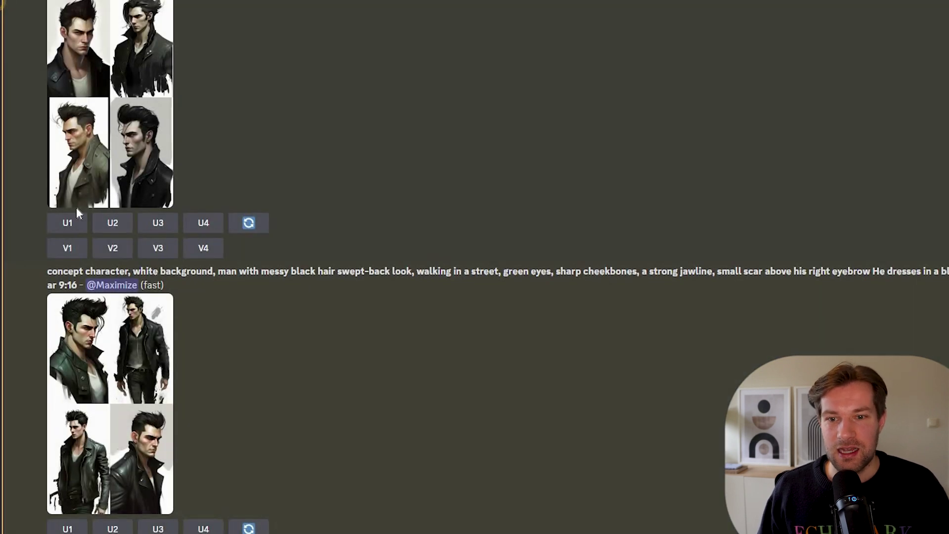
pyautogui.click(158, 225)
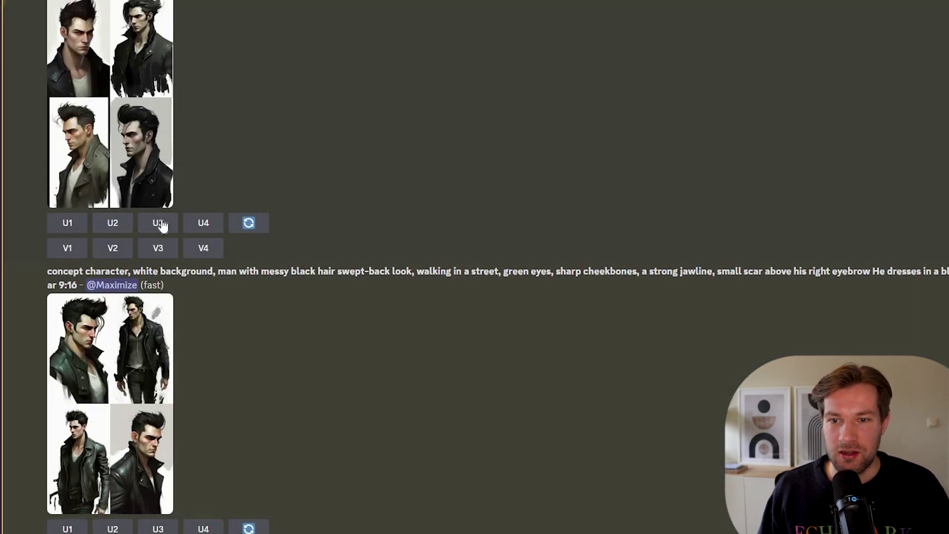
# - Upscale the fourth close-up face variation and view the full-body grid enlarged
pyautogui.scroll(-10, 251, 280)
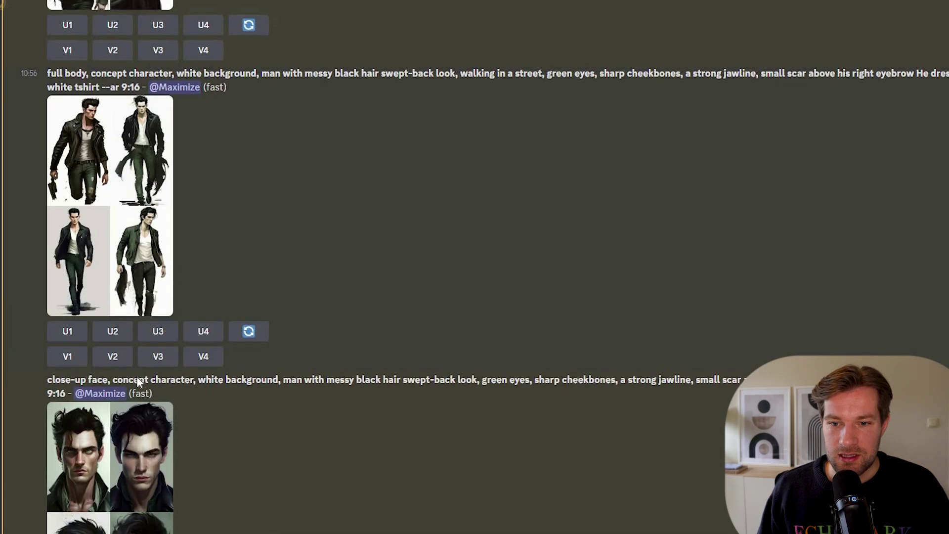
pyautogui.scroll(-3, 145, 419)
pyautogui.click(207, 463)
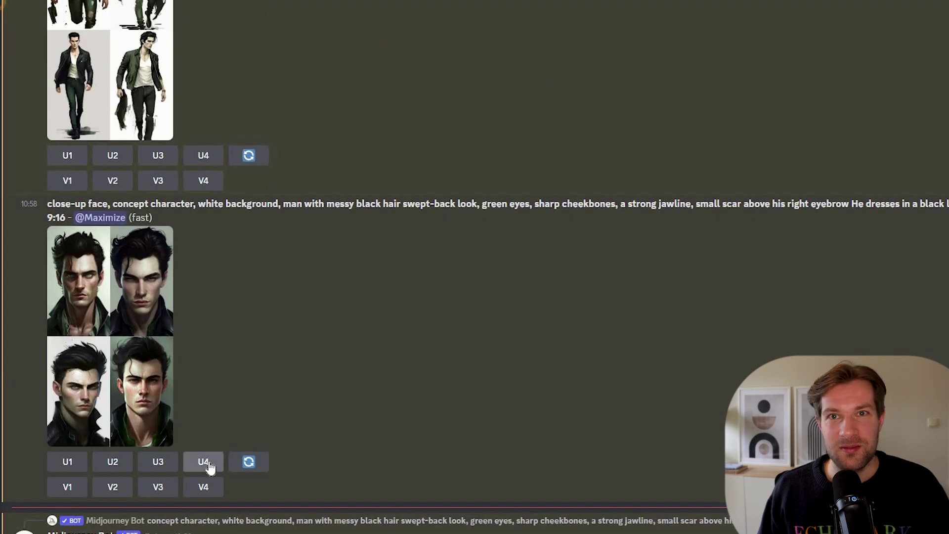
pyautogui.scroll(4, 312, 380)
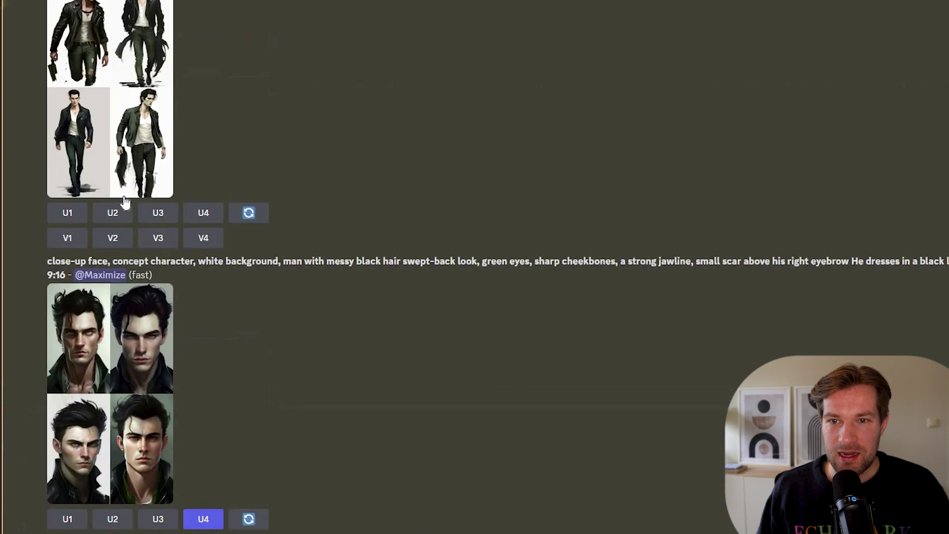
pyautogui.click(110, 232)
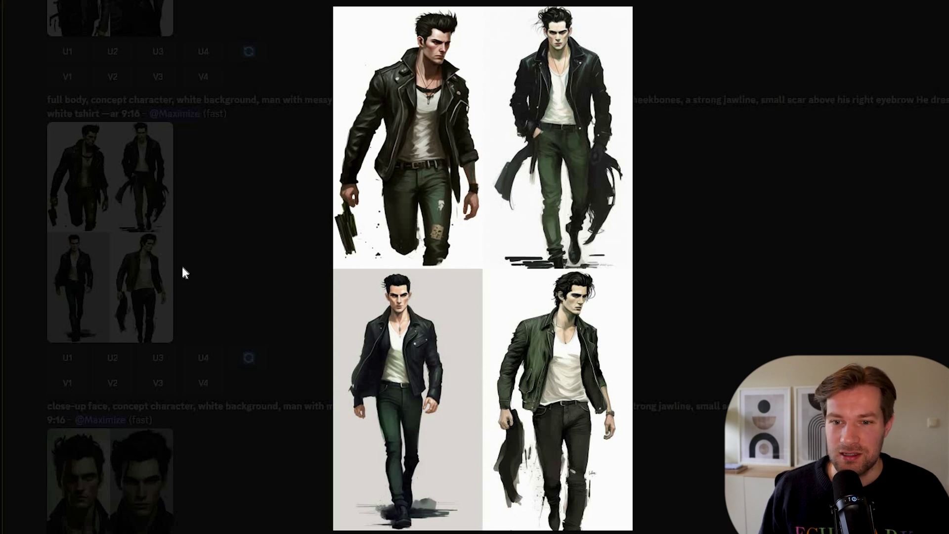
# - Upscale the first full-body variation
pyautogui.click(58, 360)
pyautogui.click(64, 358)
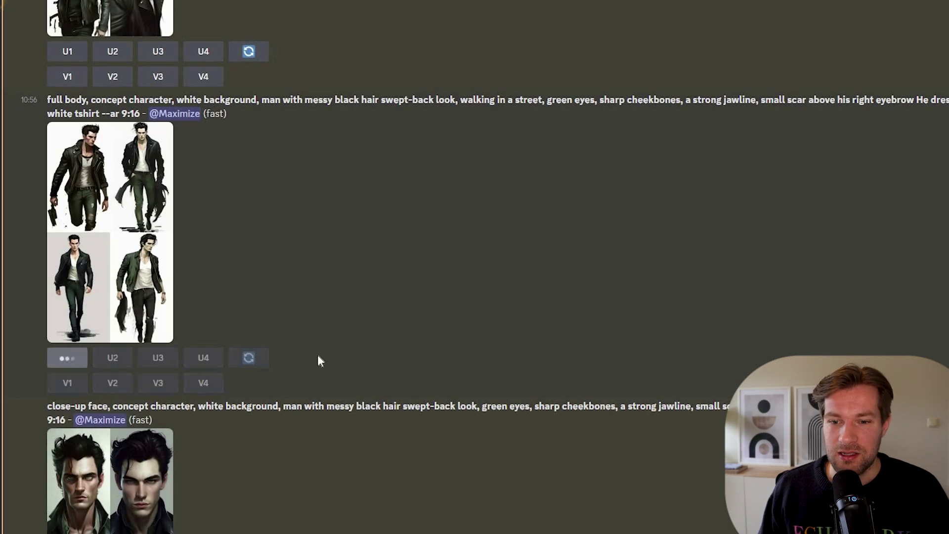
pyautogui.scroll(-8, 321, 358)
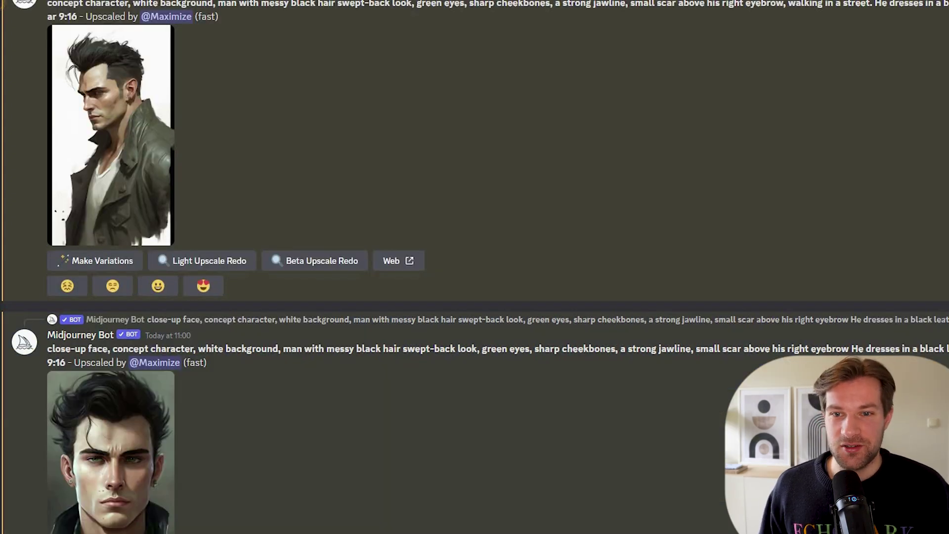
pyautogui.scroll(6, 229, 244)
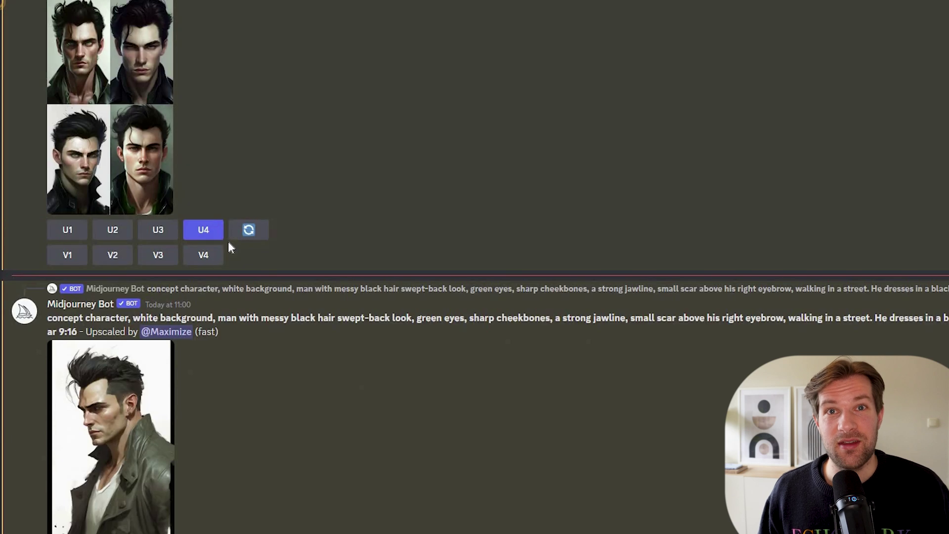
# - Copy the image address of the upscaled side-profile portrait
pyautogui.click(112, 435)
pyautogui.rightClick(472, 309)
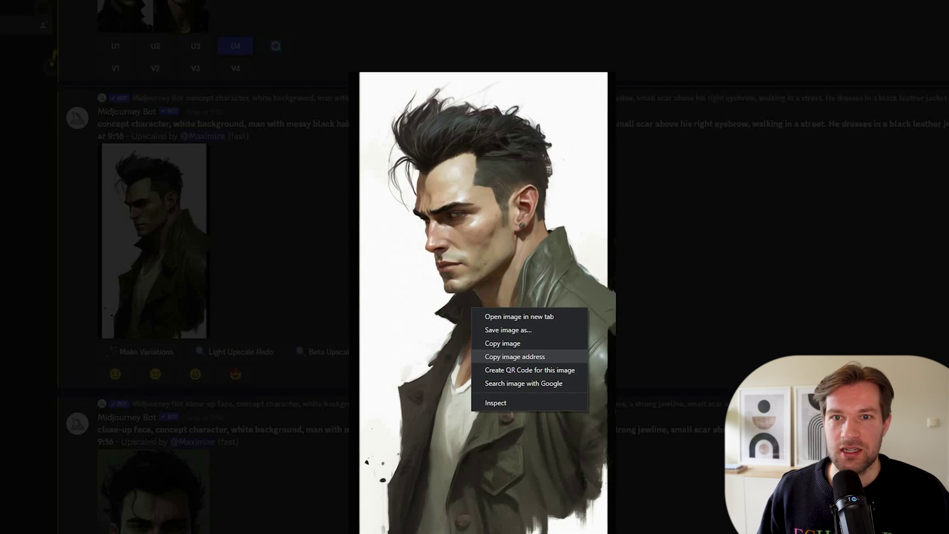
pyautogui.click(487, 277)
# - Paste the side-profile portrait link on a new line below the appearance text
pyautogui.hotkey('alt', 'Tab')
pyautogui.click(504, 250)
pyautogui.click(448, 93)
pyautogui.press('Return')
pyautogui.hotkey('ctrl', 'v')
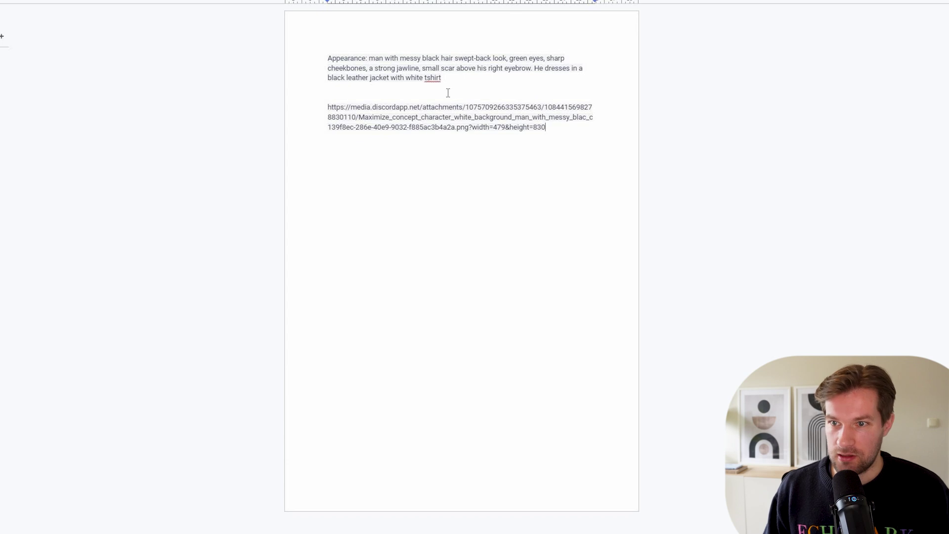
# - Copy the close-up face image address and paste it on the next line with a comma
pyautogui.hotkey('alt', 'Tab')
pyautogui.click(166, 239)
pyautogui.scroll(4, 171, 281)
pyautogui.scroll(-7, 440, 370)
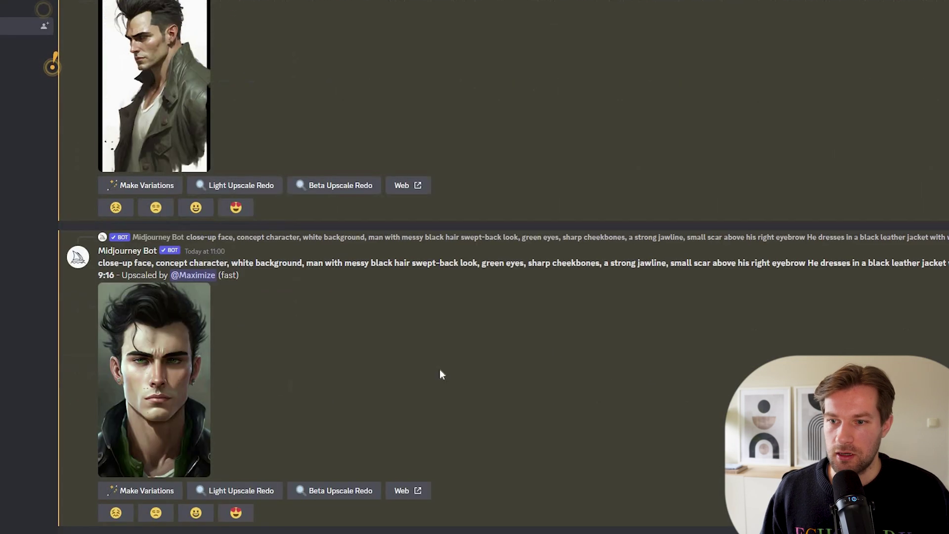
pyautogui.click(154, 371)
pyautogui.rightClick(492, 329)
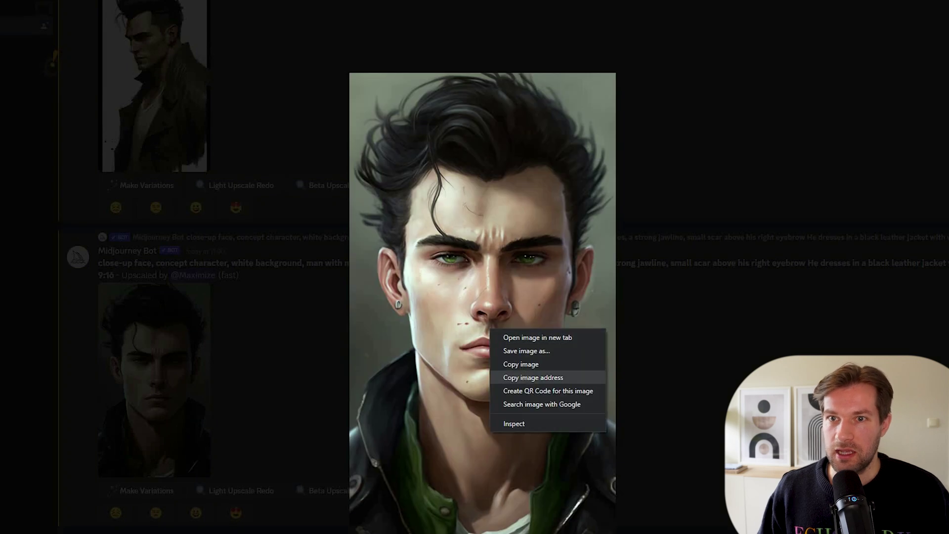
pyautogui.click(526, 375)
pyautogui.hotkey('alt', 'Tab')
pyautogui.press('Return')
pyautogui.hotkey('ctrl', 'v')
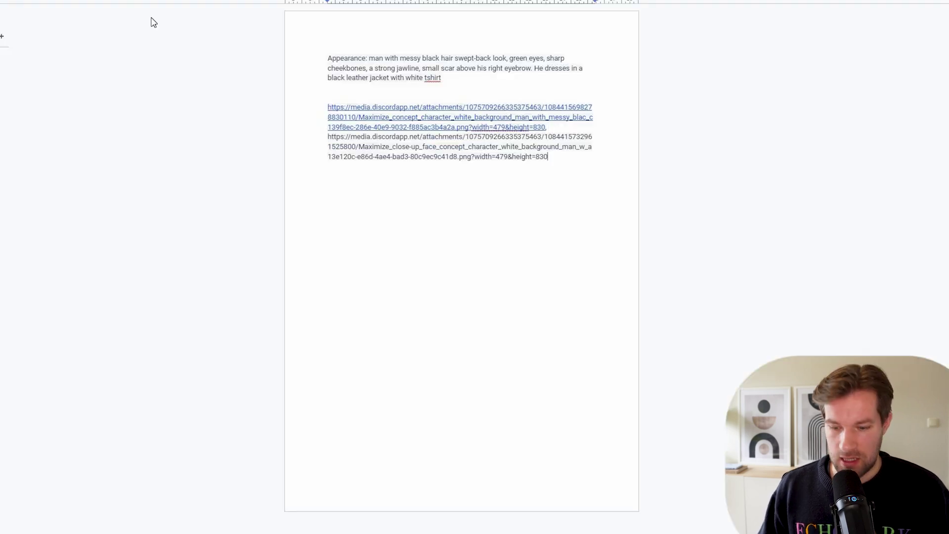
pyautogui.write(',')
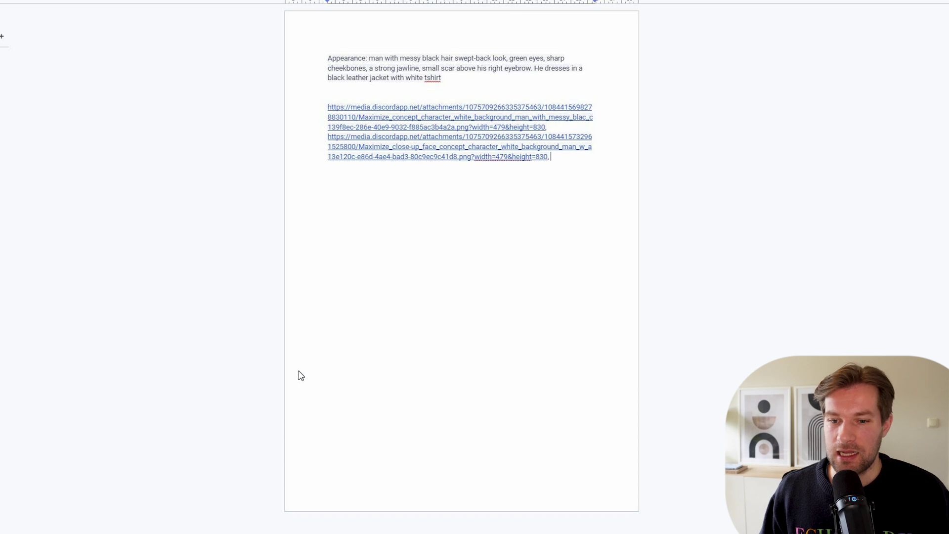
# - Add the full-body image link after the comma and copy all three links
pyautogui.hotkey('alt', 'Tab')
pyautogui.click(250, 375)
pyautogui.scroll(-5, 207, 395)
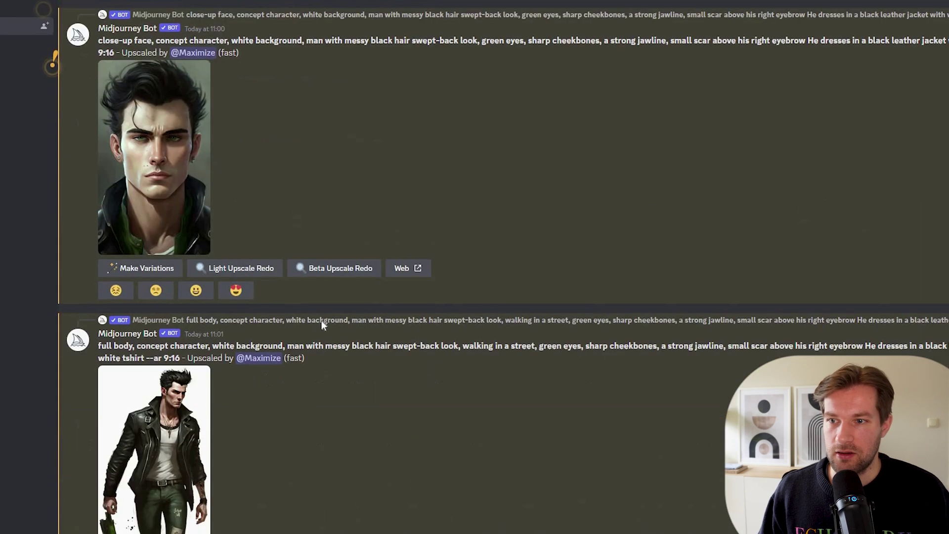
pyautogui.click(154, 445)
pyautogui.rightClick(497, 307)
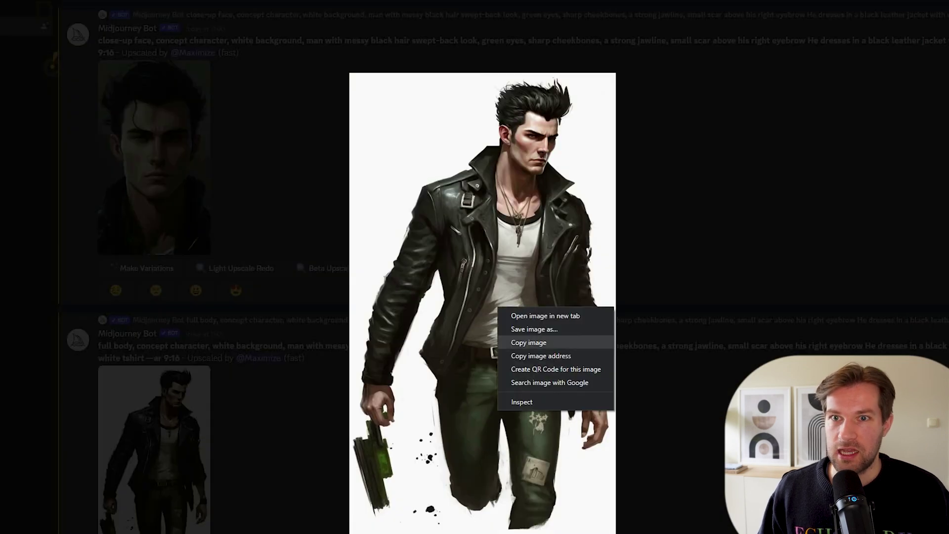
pyautogui.click(548, 355)
pyautogui.hotkey('alt', 'Tab')
pyautogui.hotkey('ctrl', 'v')
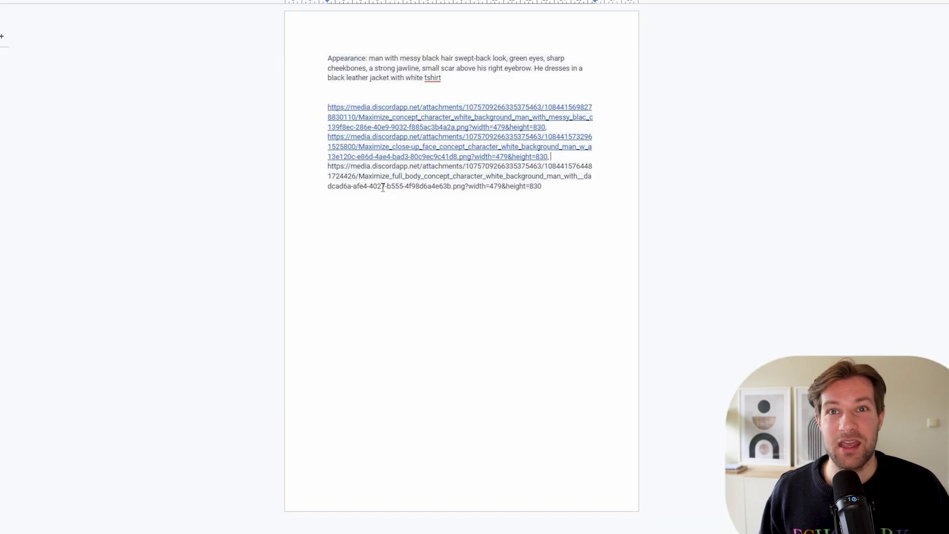
pyautogui.moveTo(543, 187); pyautogui.dragTo(328, 98)
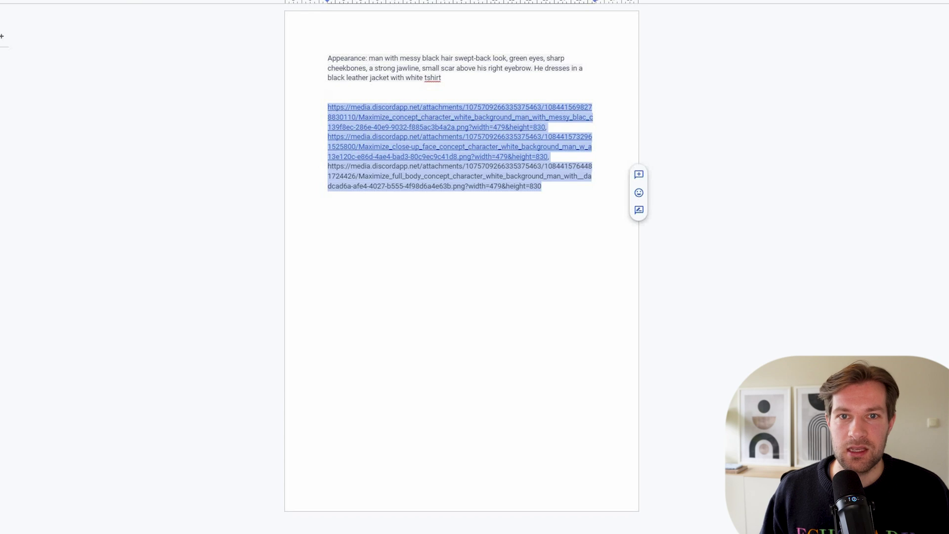
pyautogui.hotkey('alt', 'Tab')
# - Submit an /imagine prompt of the three image links, a comma, and the character description
pyautogui.press('Escape')
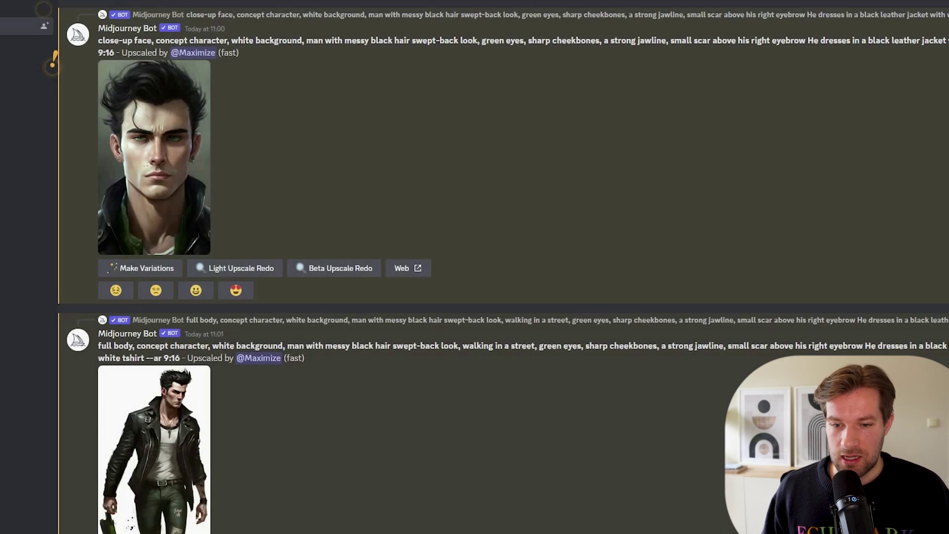
pyautogui.write('/im')
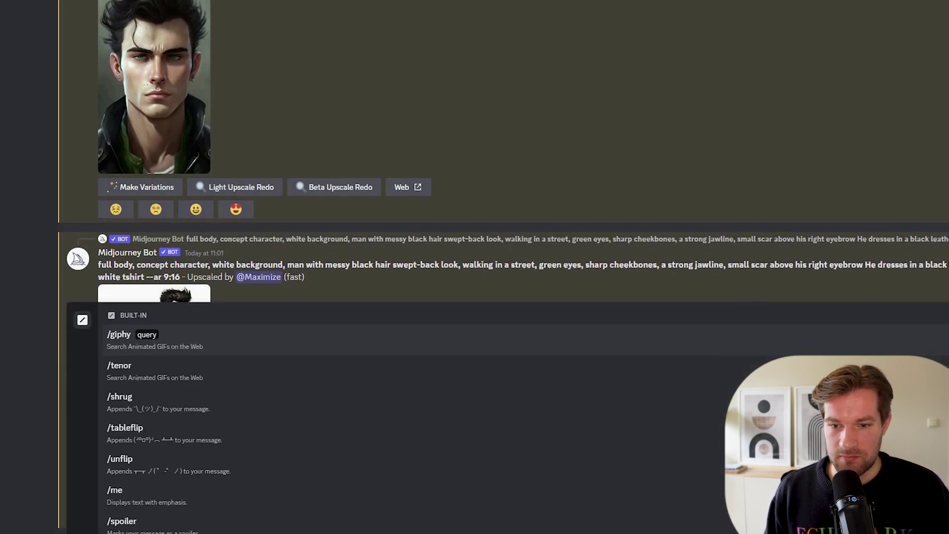
pyautogui.press('Tab')
pyautogui.hotkey('ctrl', 'v')
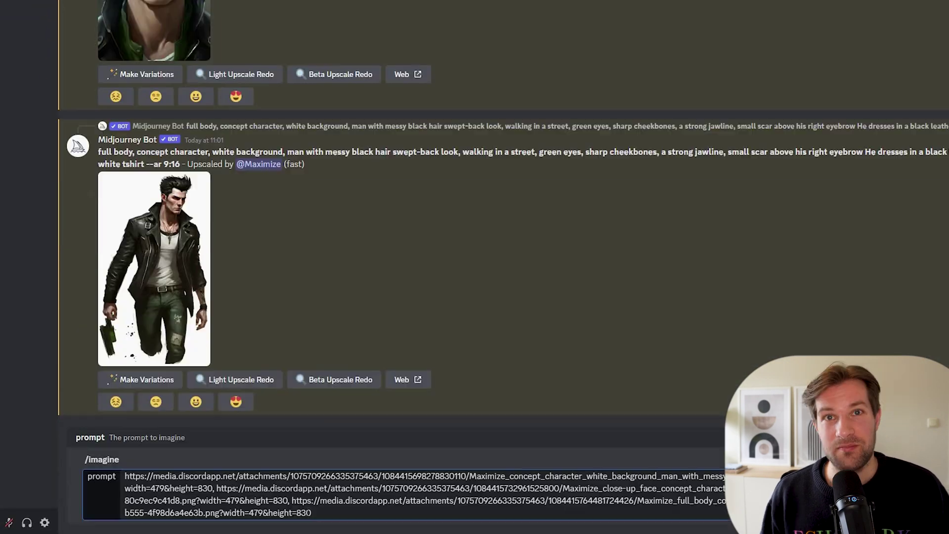
pyautogui.write(',')
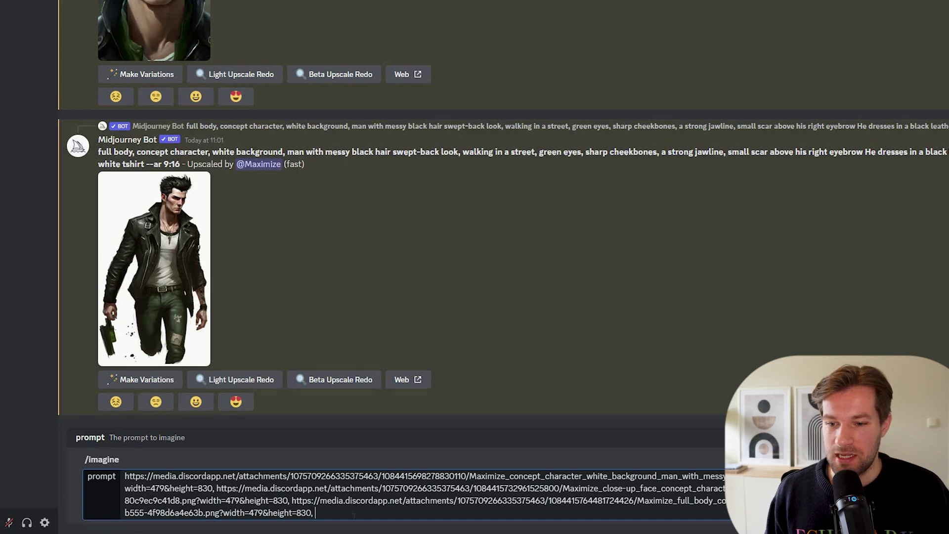
pyautogui.hotkey('ctrl', 'v')
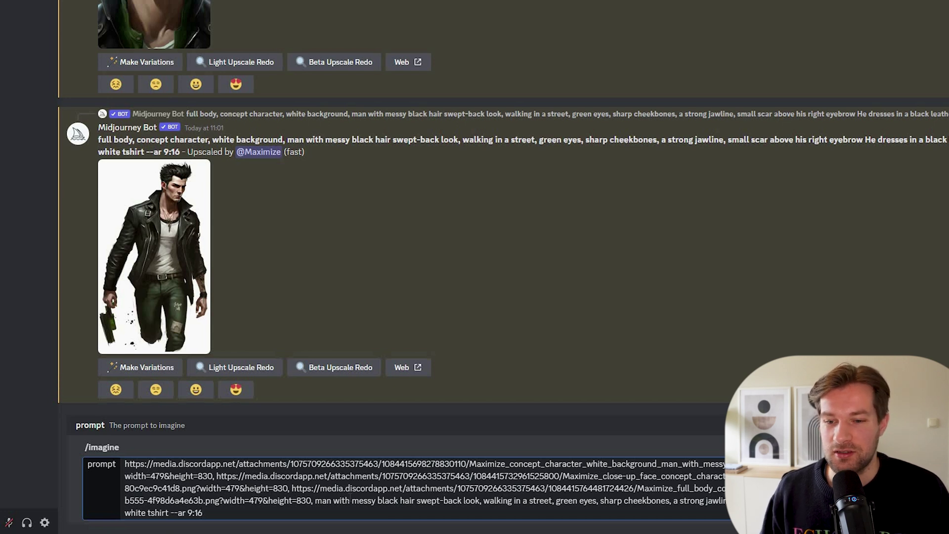
pyautogui.press('Return')
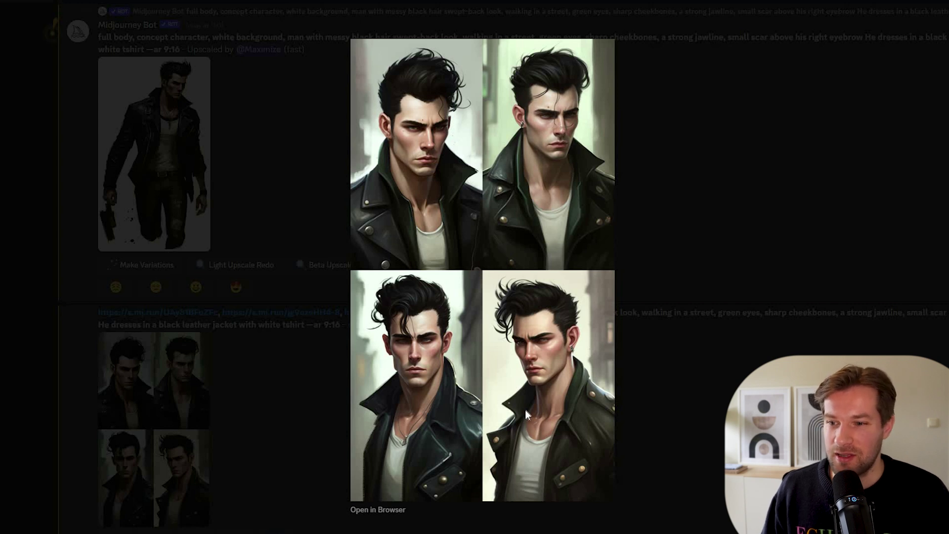
# - Upscale the fourth new result and select the full prompt text
pyautogui.press('Escape')
pyautogui.scroll(-2, 237, 514)
pyautogui.click(236, 489)
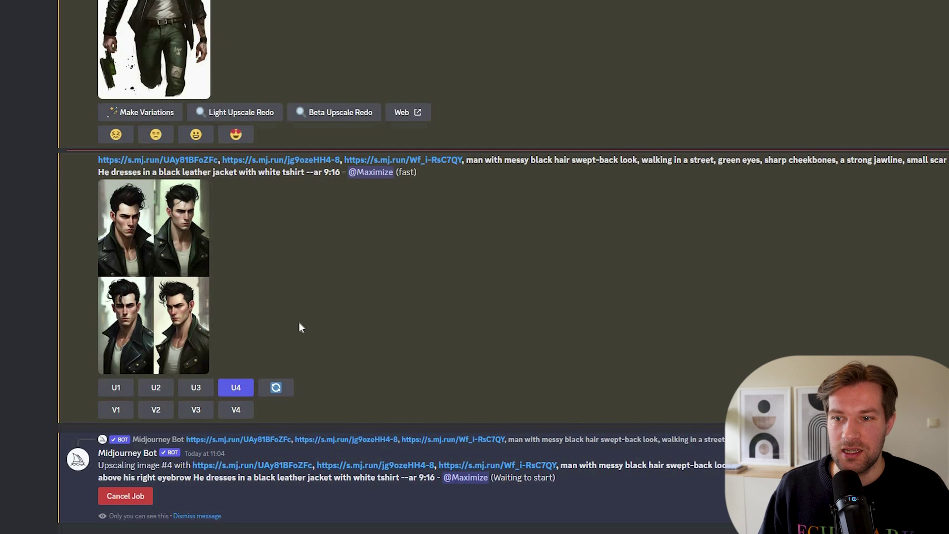
pyautogui.moveTo(290, 172); pyautogui.dragTo(340, 172)
pyautogui.moveTo(291, 134); pyautogui.dragTo(98, 122)
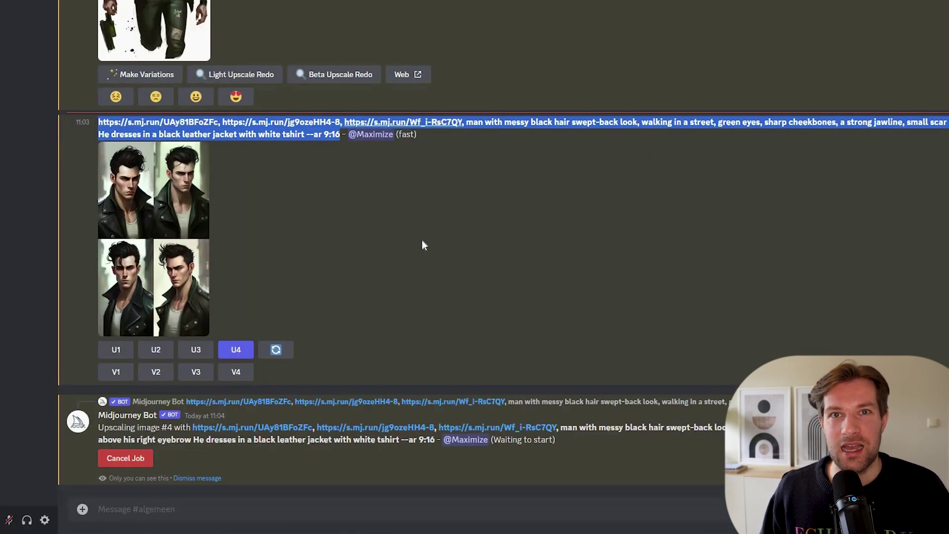
# - Paste the copied prompt into a new /imagine and insert 'concept character, white background, multiple poses and expressions' after the links
pyautogui.write('/imagine')
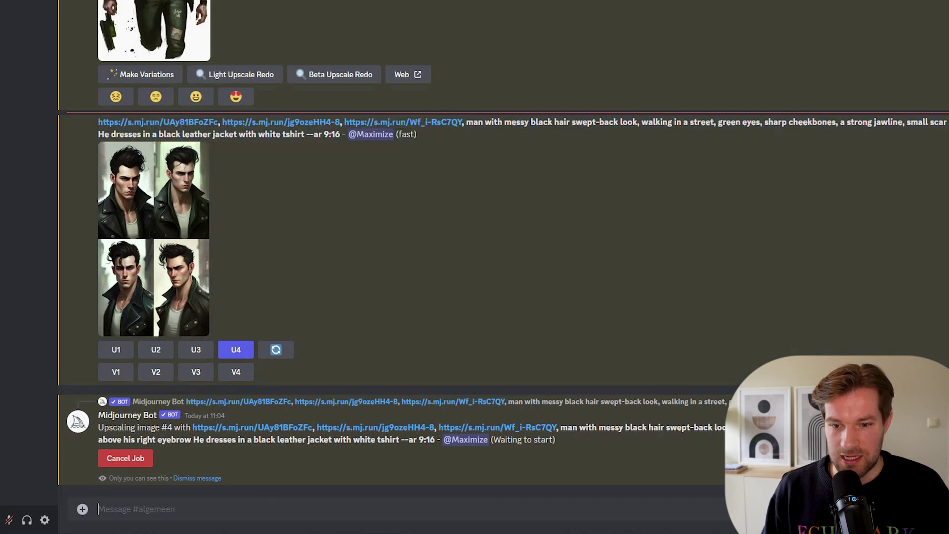
pyautogui.press('Tab')
pyautogui.hotkey('ctrl', 'v')
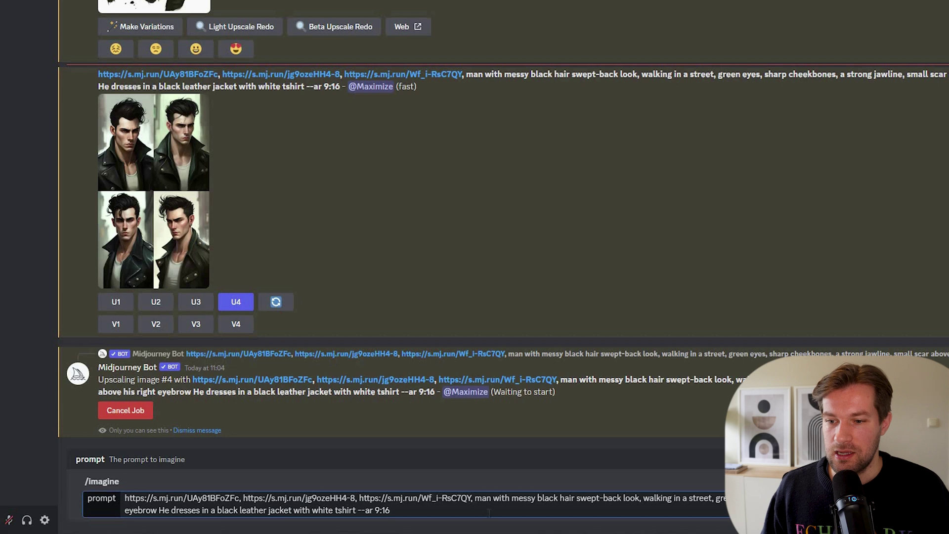
pyautogui.click(473, 498)
pyautogui.write('concept ch')
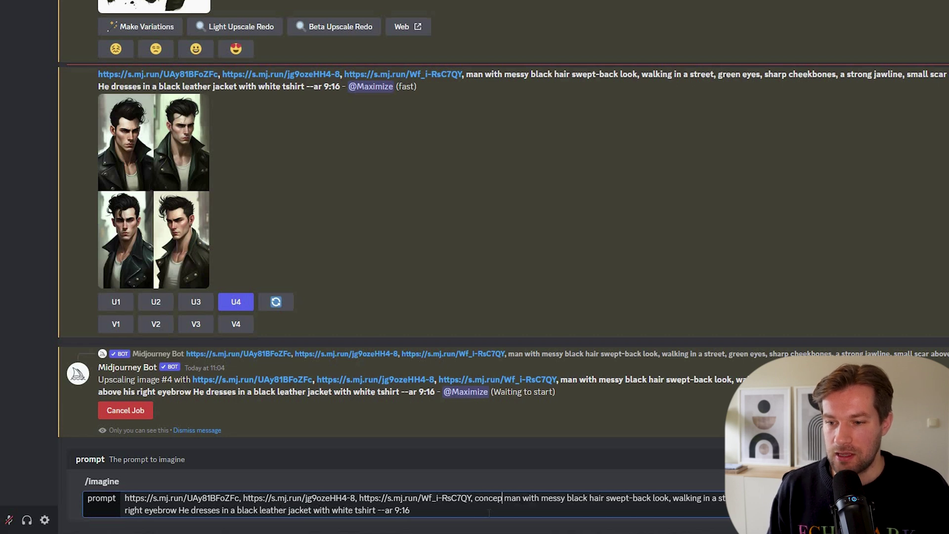
pyautogui.write('aracter, white')
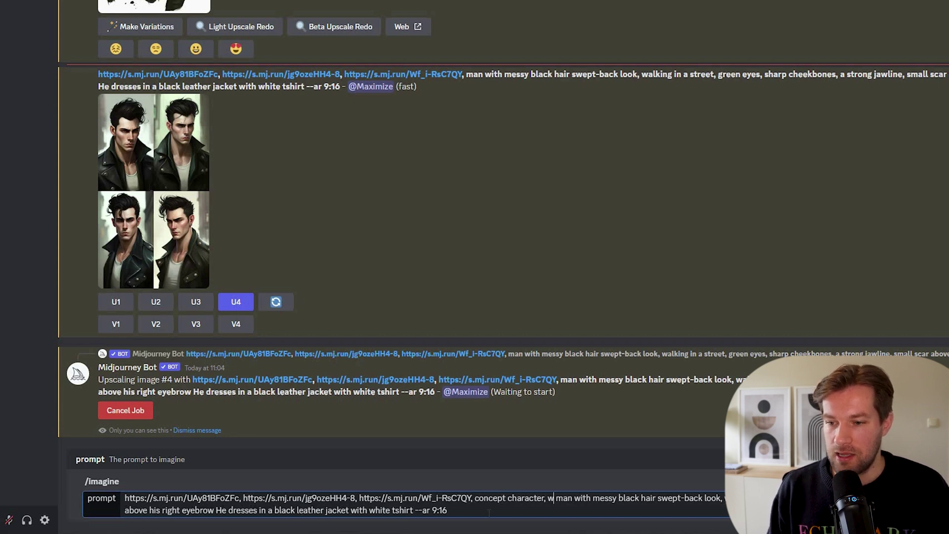
pyautogui.write(' background, multip')
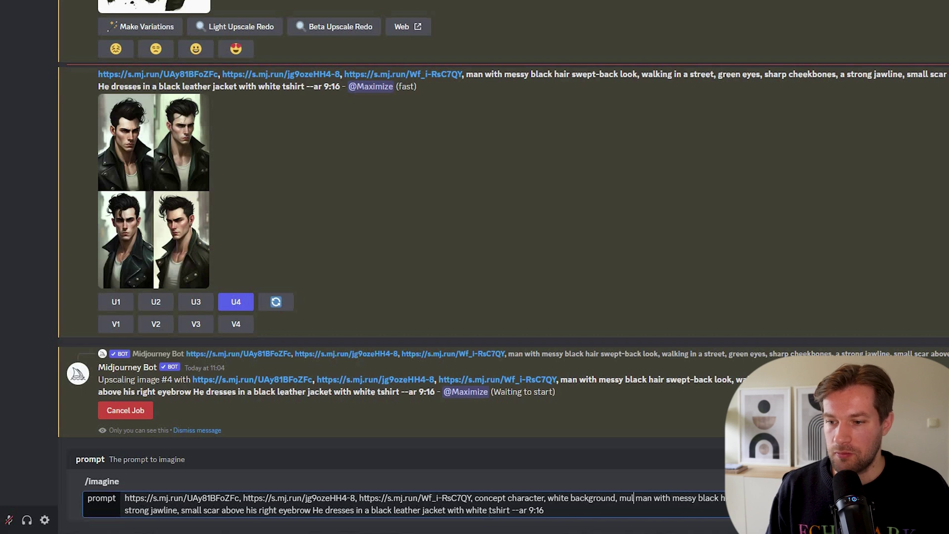
pyautogui.write('le poses and expre')
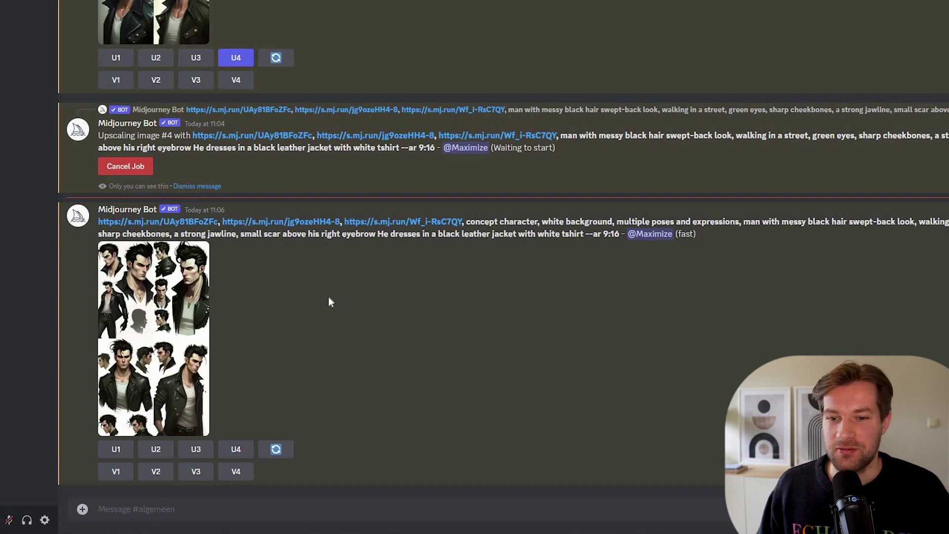
pyautogui.click(183, 319)
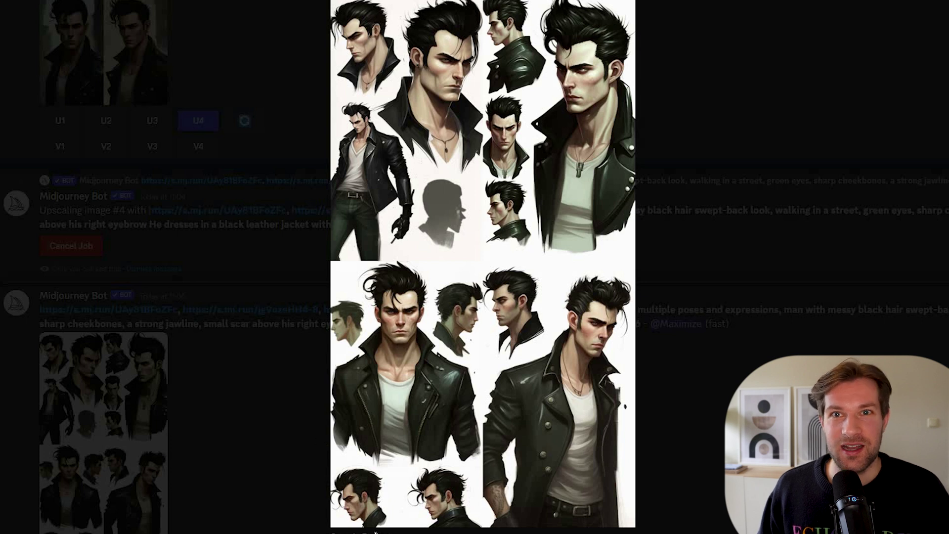
pyautogui.click(402, 509)
pyautogui.scroll(3, 618, 122)
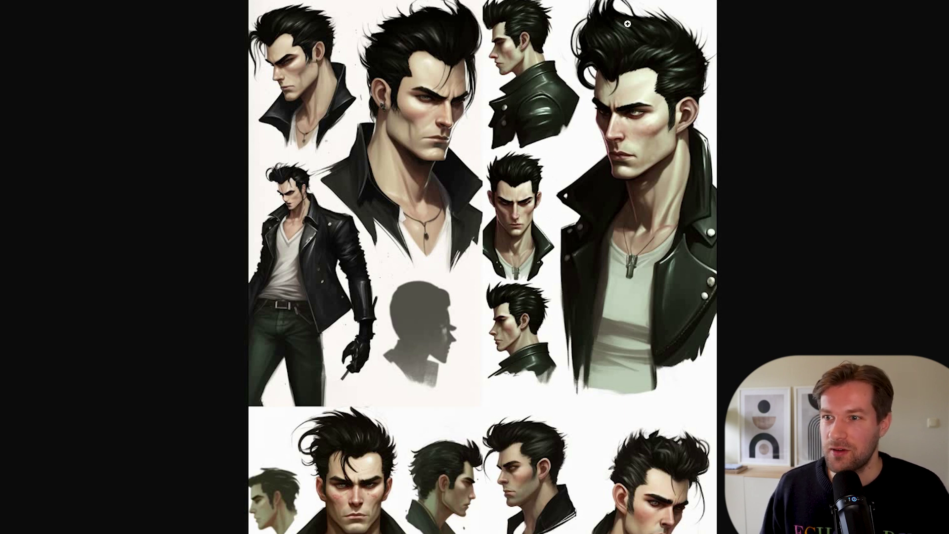
pyautogui.scroll(-5, 489, 309)
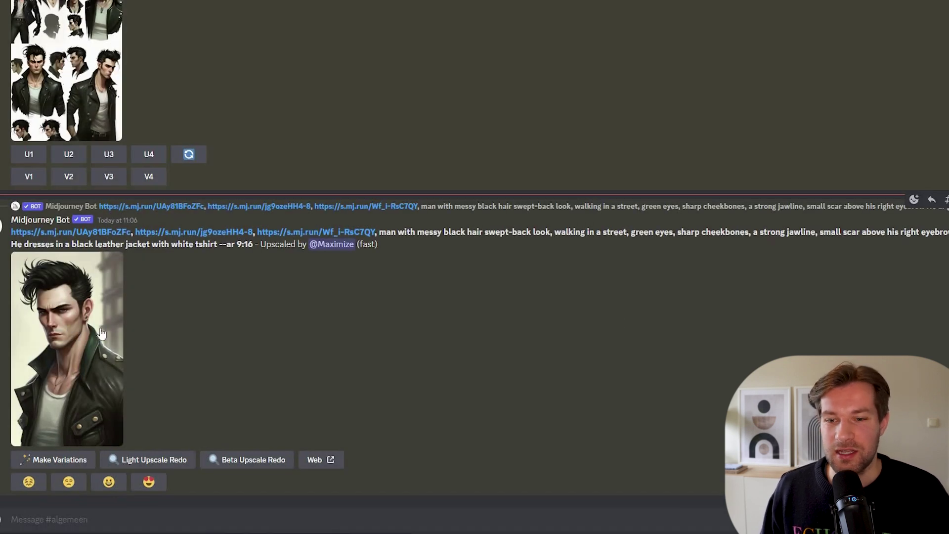
# - React to the upscaled portrait with :envelope: to request its job details
pyautogui.click(914, 201)
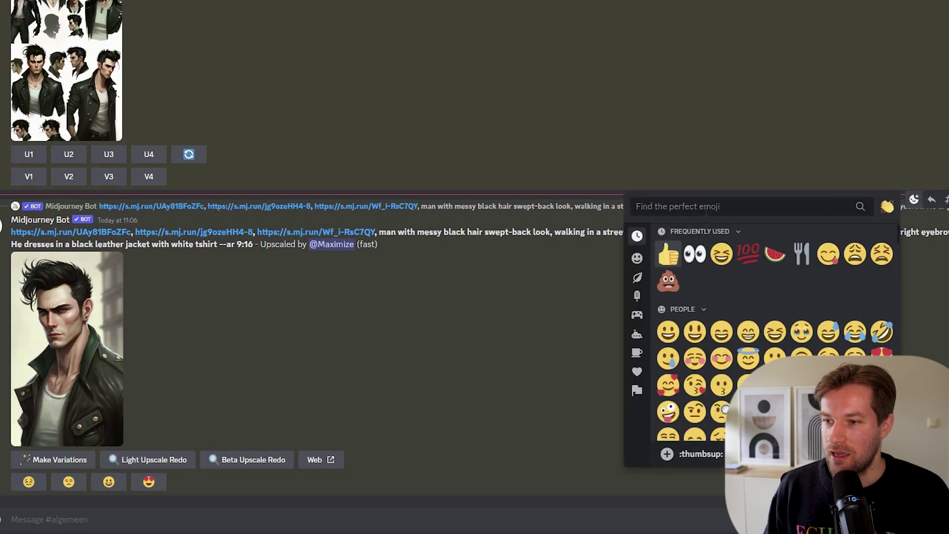
pyautogui.write('envelope')
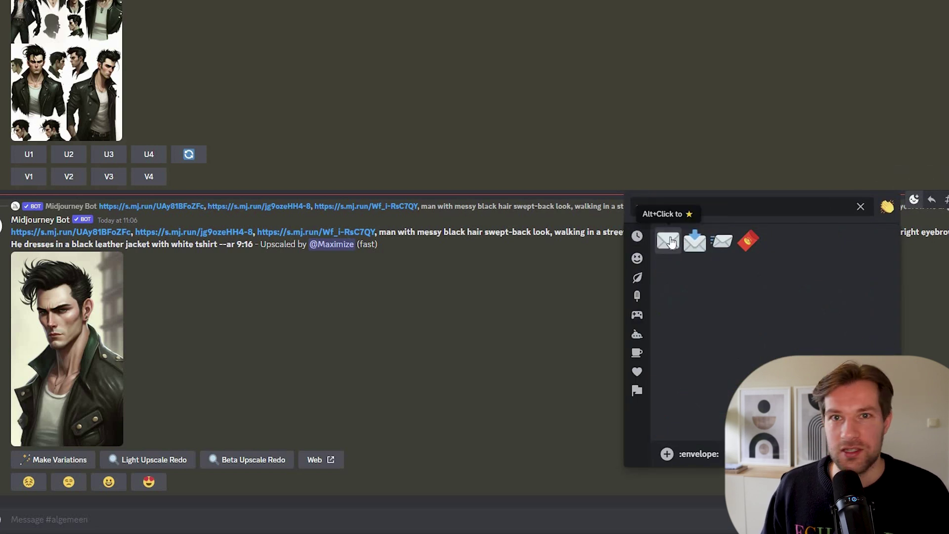
pyautogui.click(244, 277)
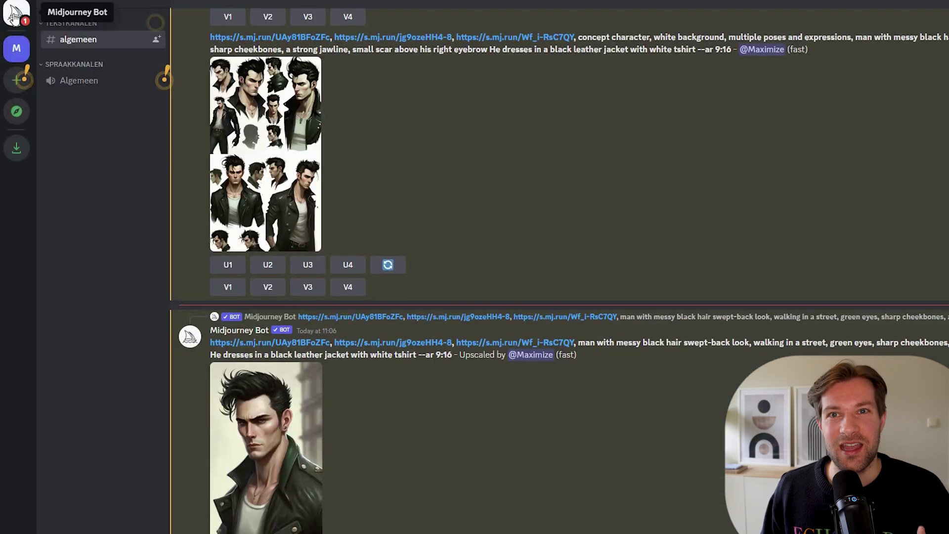
pyautogui.click(14, 14)
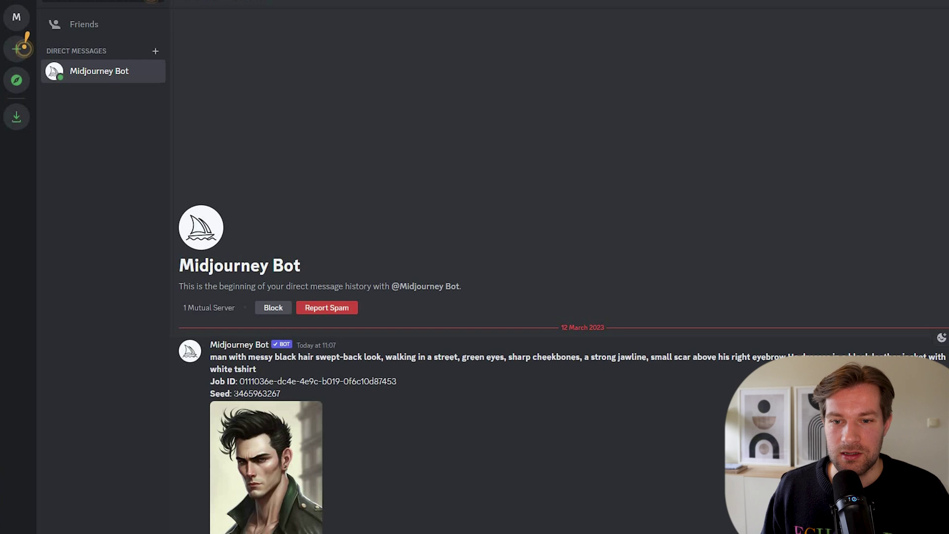
pyautogui.moveTo(281, 394); pyautogui.dragTo(210, 394)
pyautogui.hotkey('ctrl', 'c')
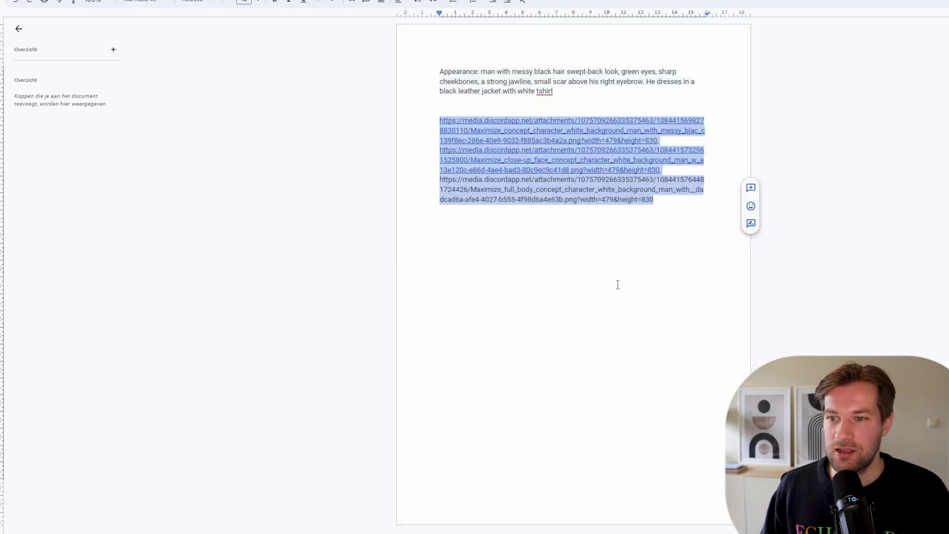
pyautogui.click(616, 284)
pyautogui.hotkey('ctrl', 'v')
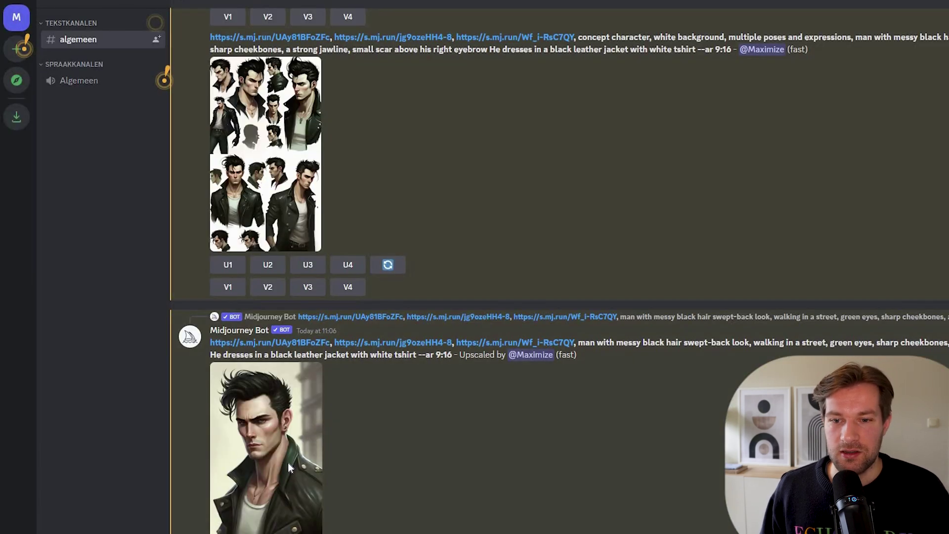
pyautogui.click(288, 462)
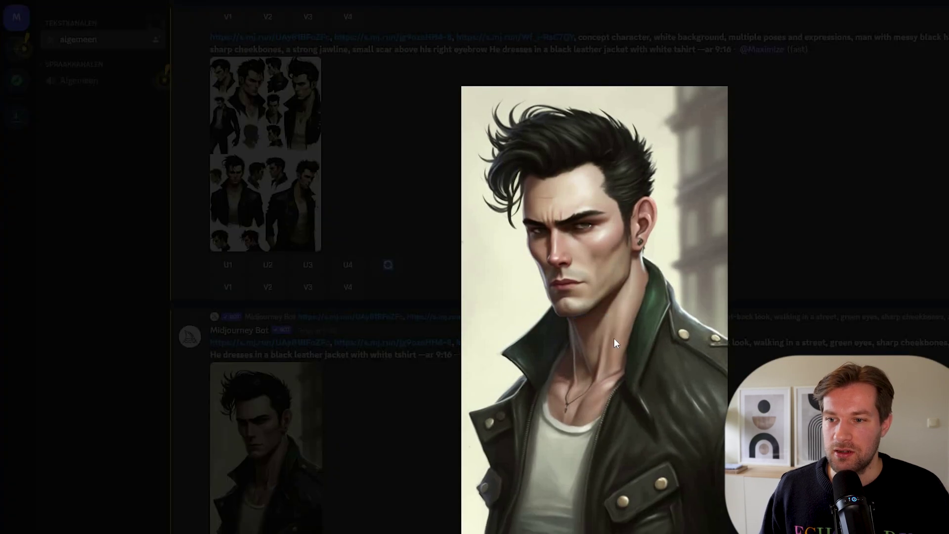
pyautogui.rightClick(581, 312)
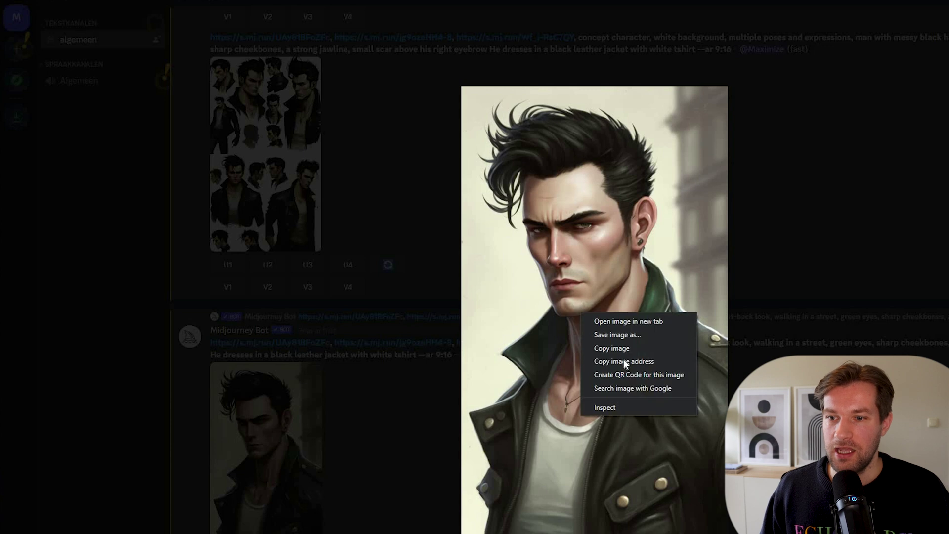
pyautogui.click(623, 360)
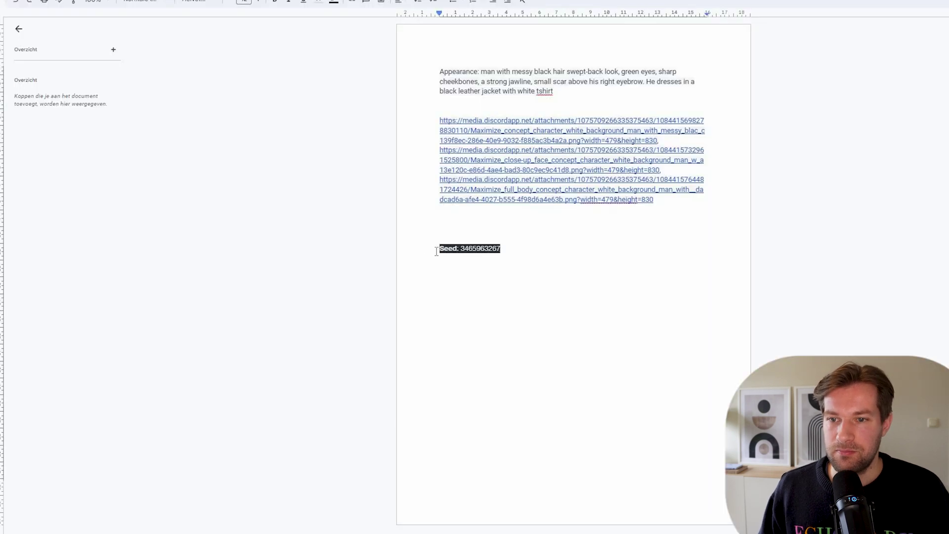
pyautogui.click(447, 242)
pyautogui.hotkey('ctrl', 'v')
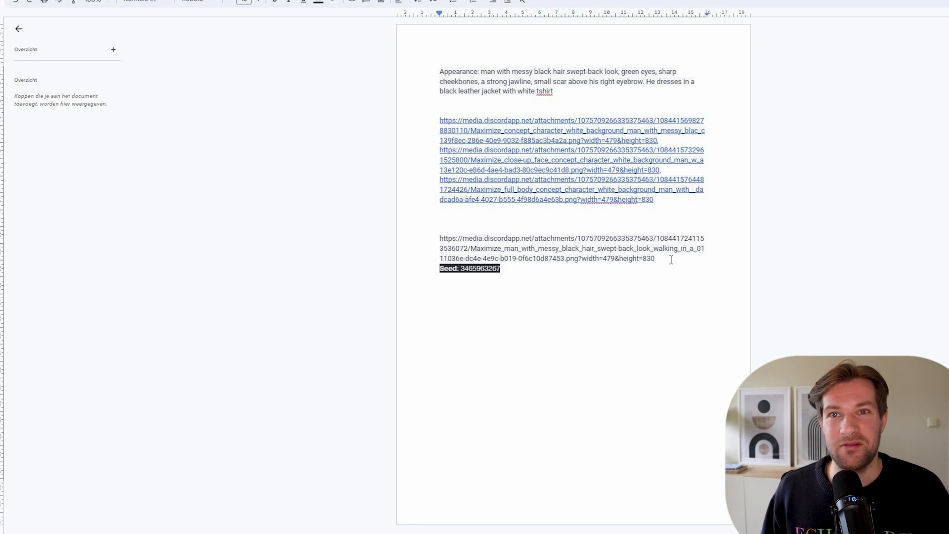
pyautogui.hotkey('ctrl', 'shift', 'Left')
pyautogui.hotkey('ctrl', 'shift', 'Up')
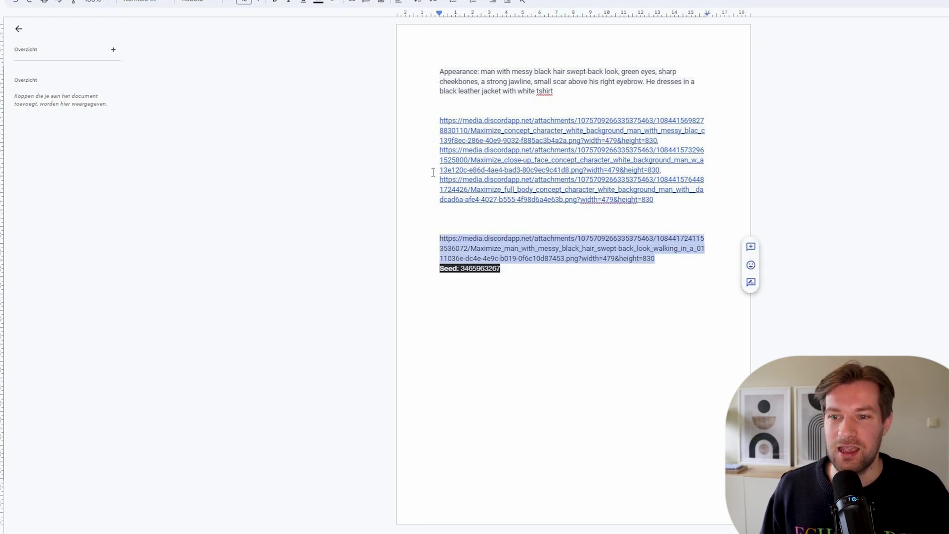
pyautogui.hotkey('alt', 'Tab')
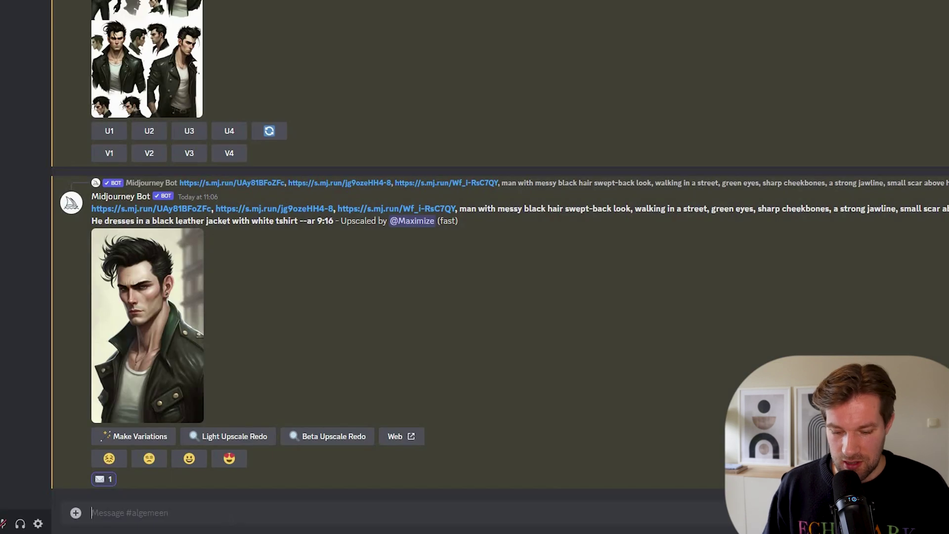
# - Start an /imagine prompt with the portrait link followed by the original character description
pyautogui.write('/im')
pyautogui.click(204, 487)
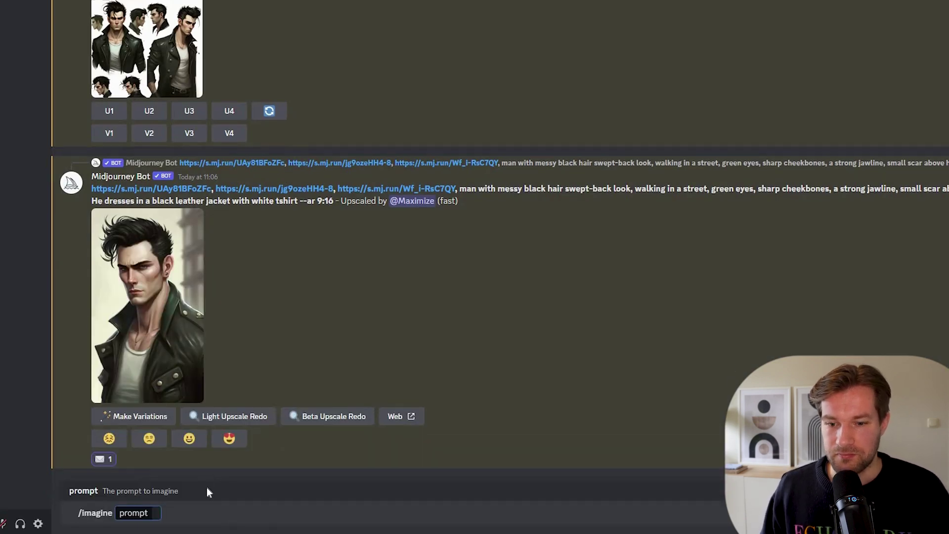
pyautogui.hotkey('ctrl', 'v')
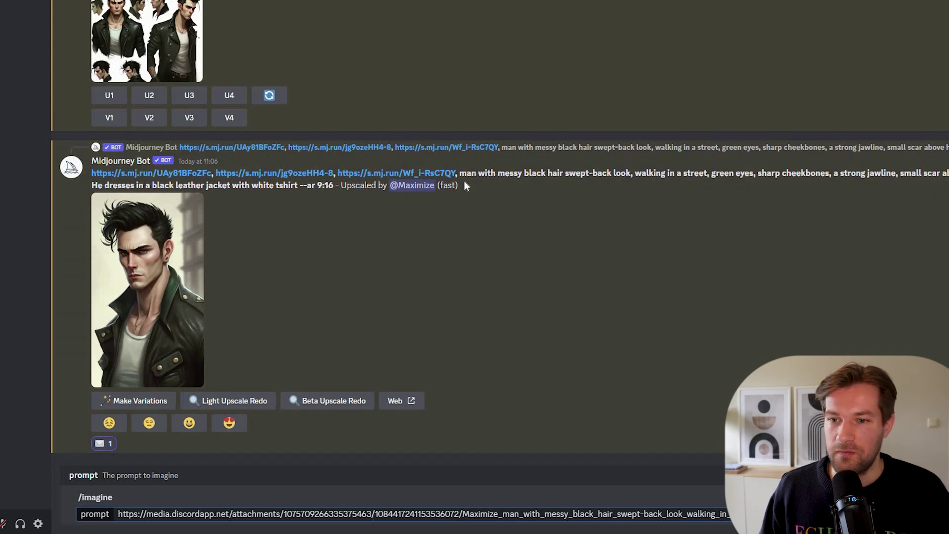
pyautogui.moveTo(460, 173); pyautogui.dragTo(297, 187)
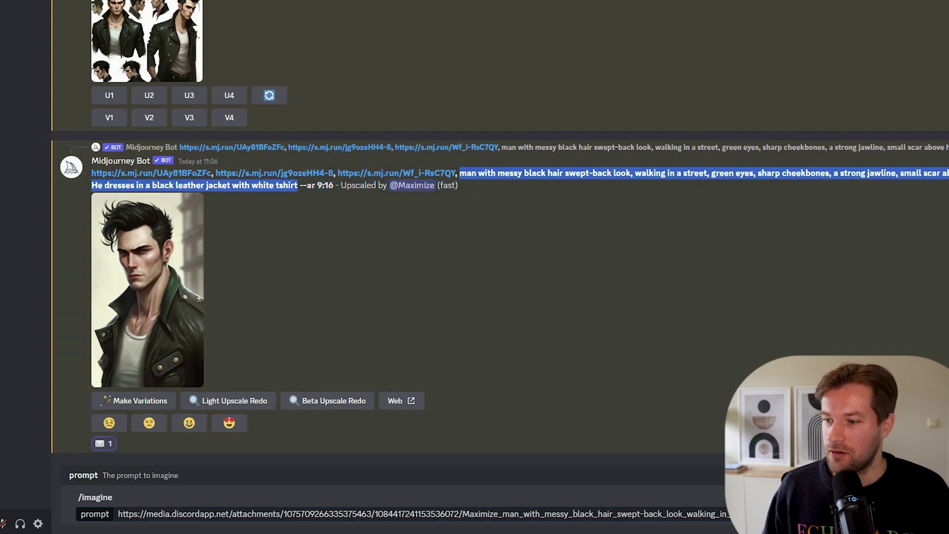
pyautogui.hotkey('ctrl', 'c')
pyautogui.hotkey('ctrl', 'v')
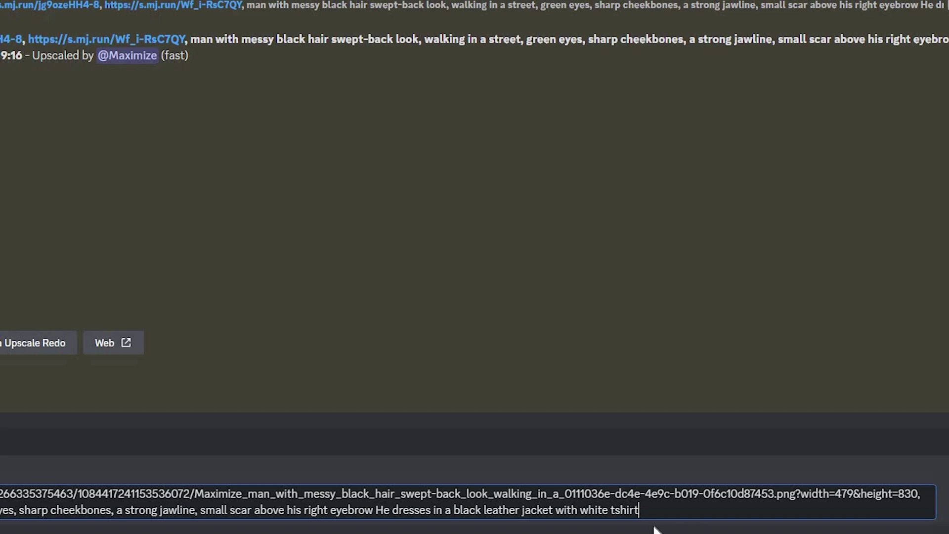
pyautogui.write('sitting in a coffee shop --')
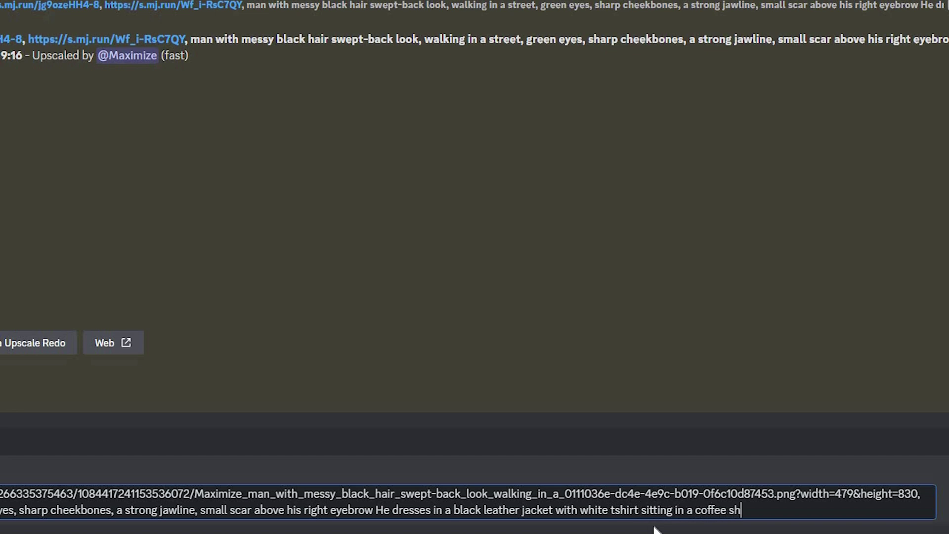
pyautogui.write('ar 16:9 --seed')
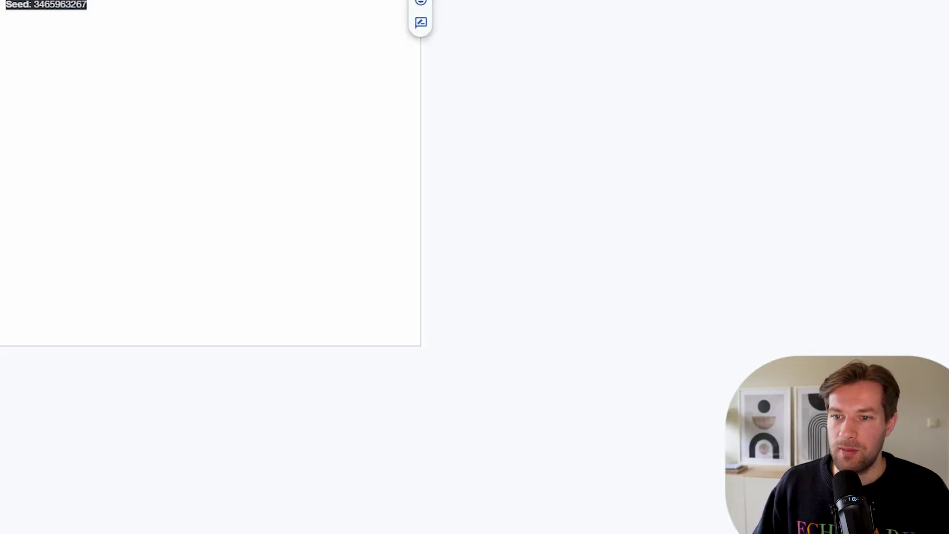
pyautogui.scroll(4, 36, 237)
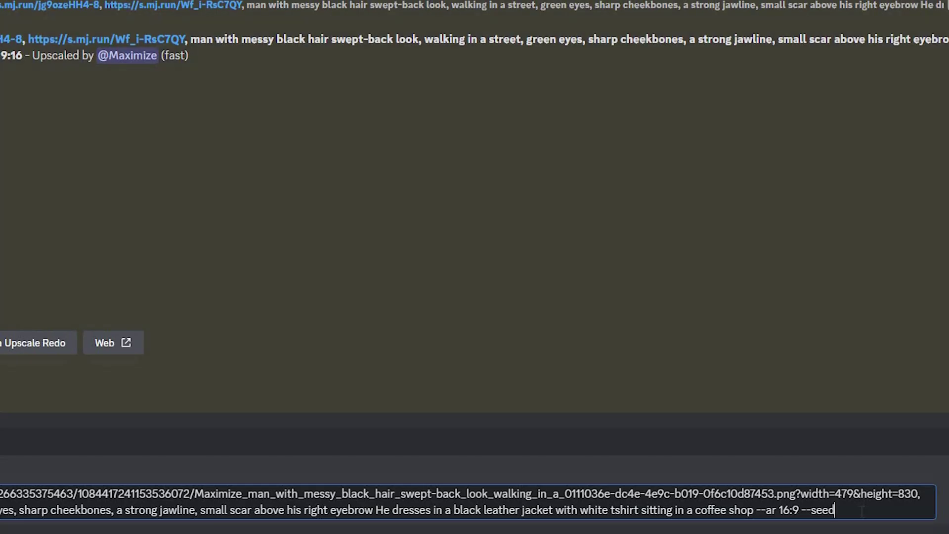
pyautogui.hotkey('ctrl', 'v')
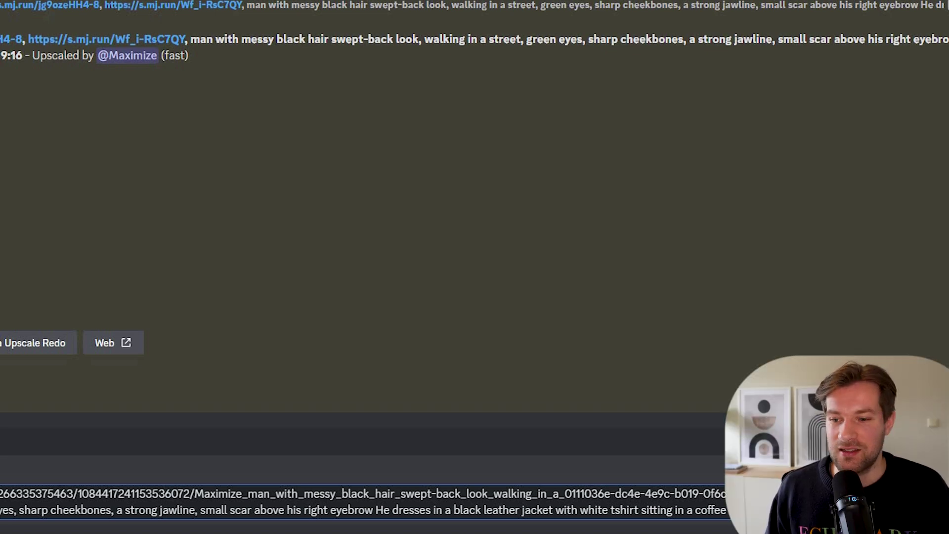
pyautogui.press('Return')
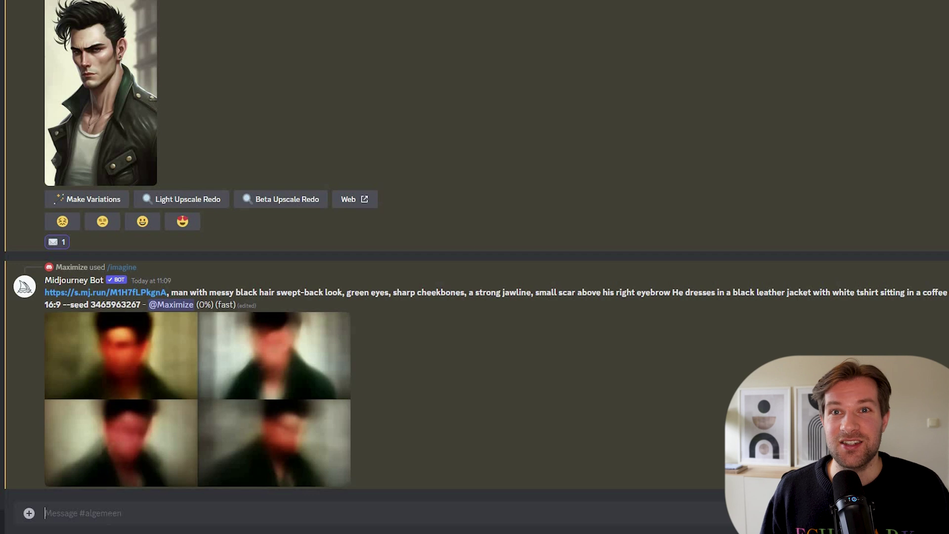
# - Resubmit the prompt with 'full body shot, wide angle,' added and 'sitting on hood of car' replacing the coffee shop
pyautogui.write('/im')
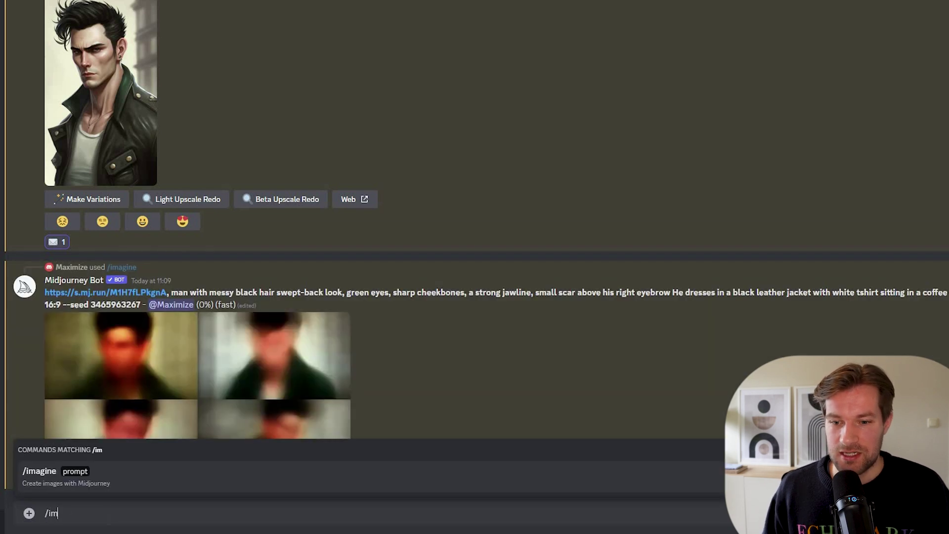
pyautogui.press('Tab')
pyautogui.hotkey('ctrl', 'v')
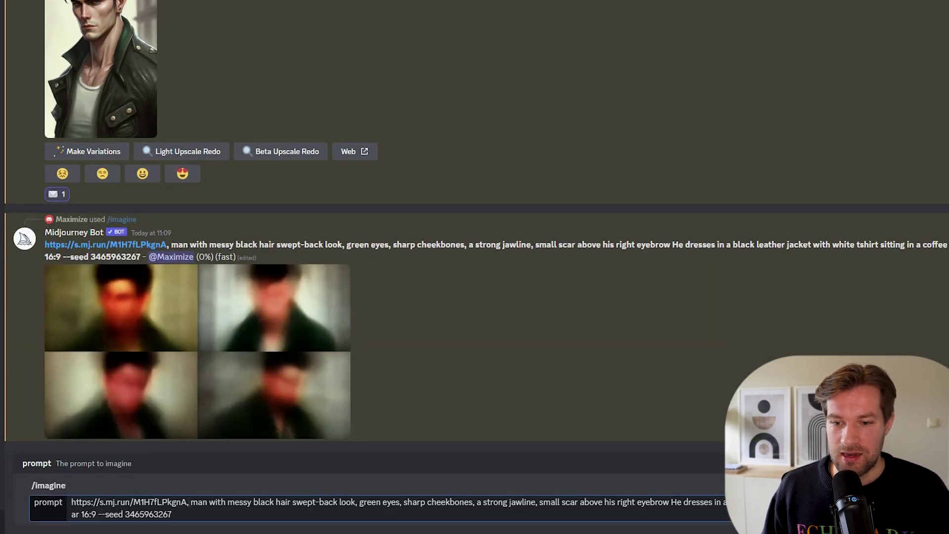
pyautogui.write('full b')
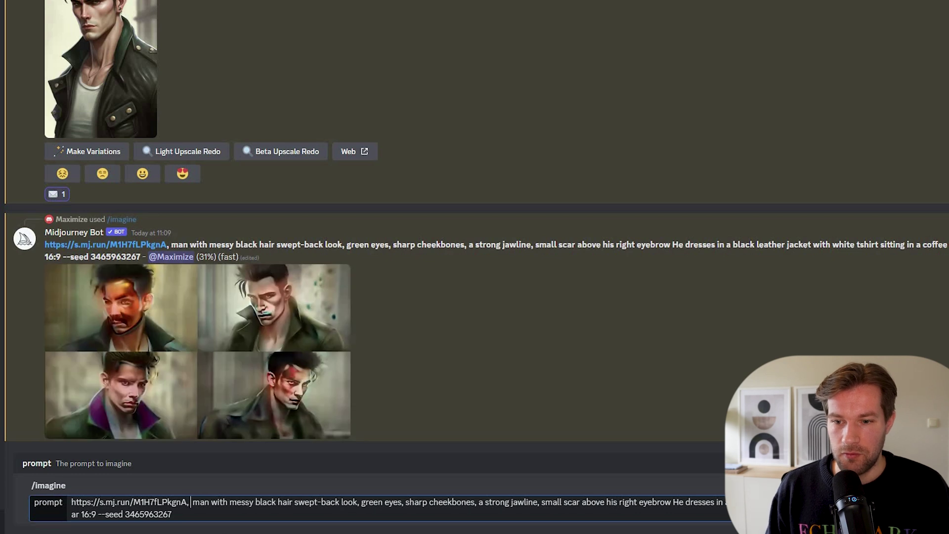
pyautogui.write('ody shot, wide ang')
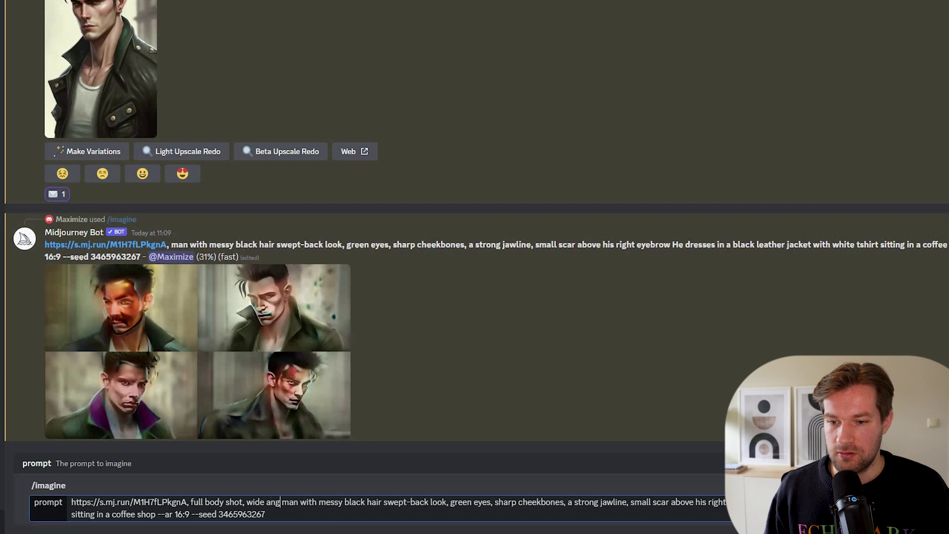
pyautogui.write('le,')
pyautogui.moveTo(179, 515); pyautogui.dragTo(94, 515)
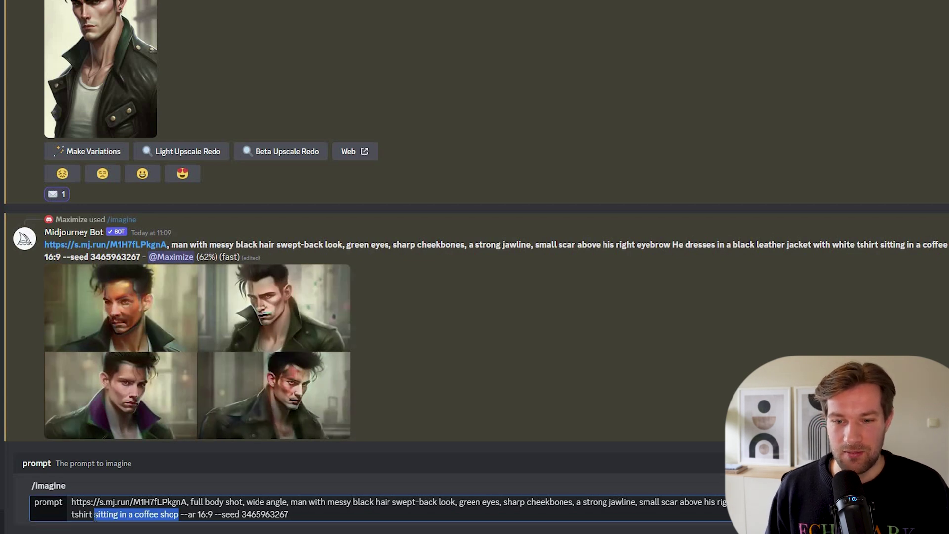
pyautogui.press('BackSpace')
pyautogui.write('sitting on ')
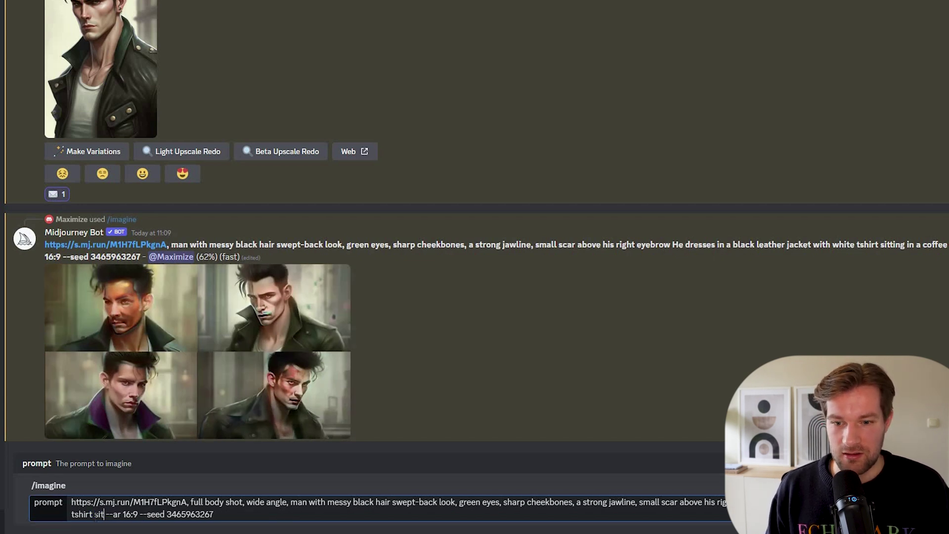
pyautogui.write('hood of car')
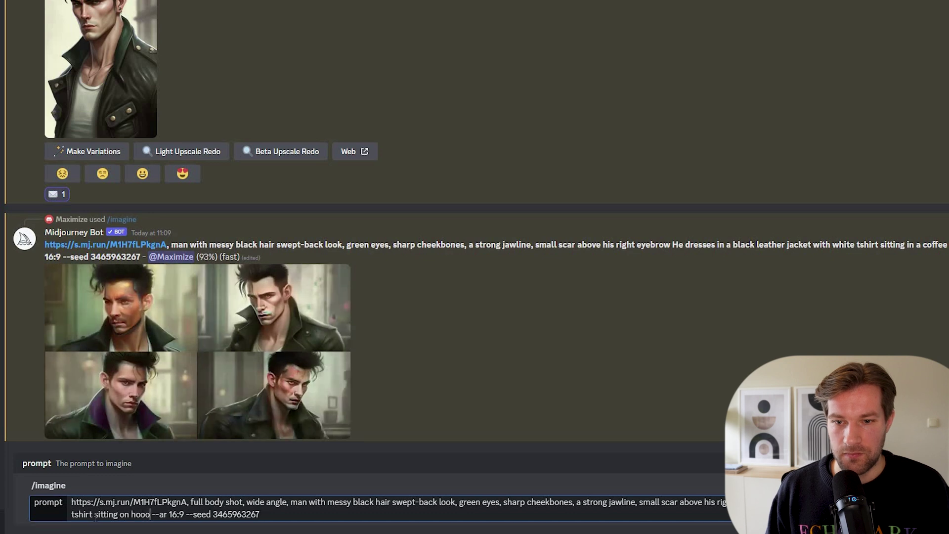
pyautogui.press('Return')
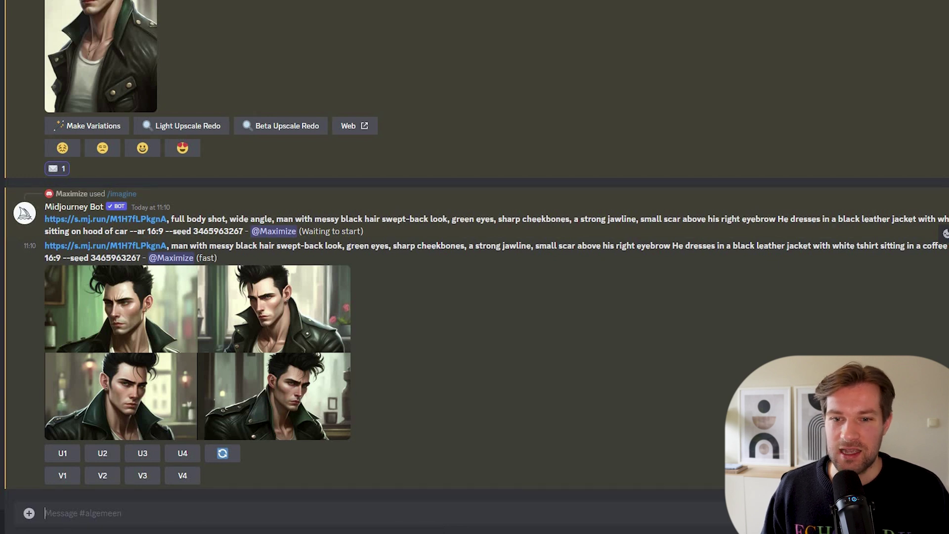
# - Enlarge the coffee-shop, car-hood and skyscraper result grids in turn to inspect them
pyautogui.click(153, 316)
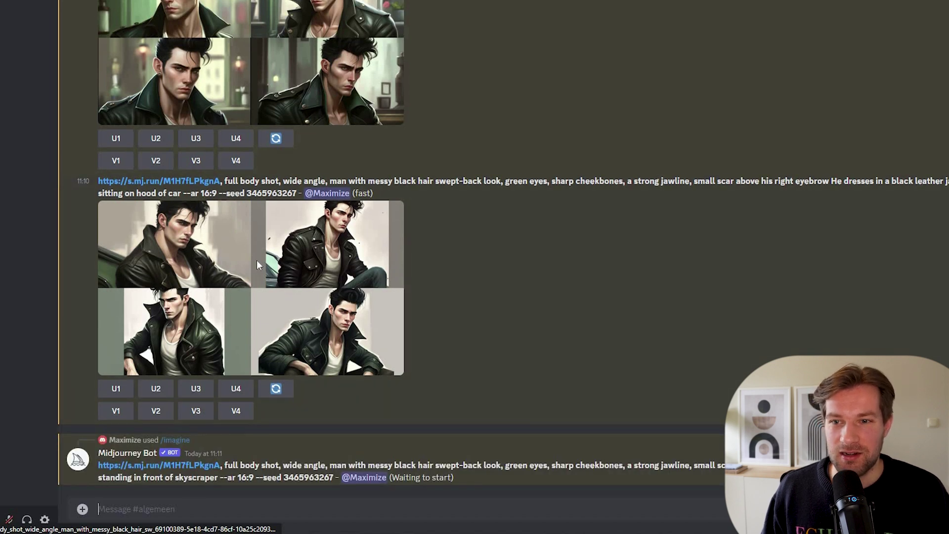
pyautogui.scroll(2, 287, 309)
pyautogui.click(316, 354)
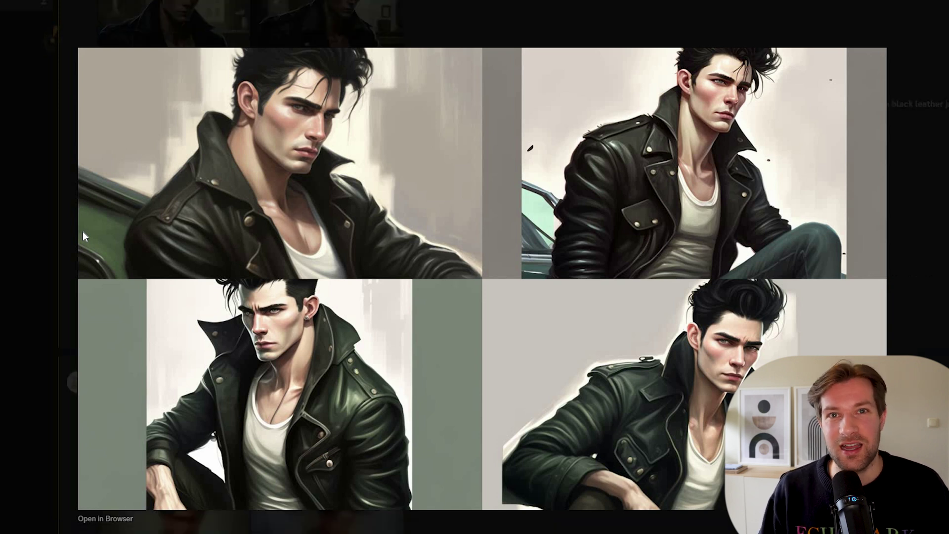
pyautogui.press('Escape')
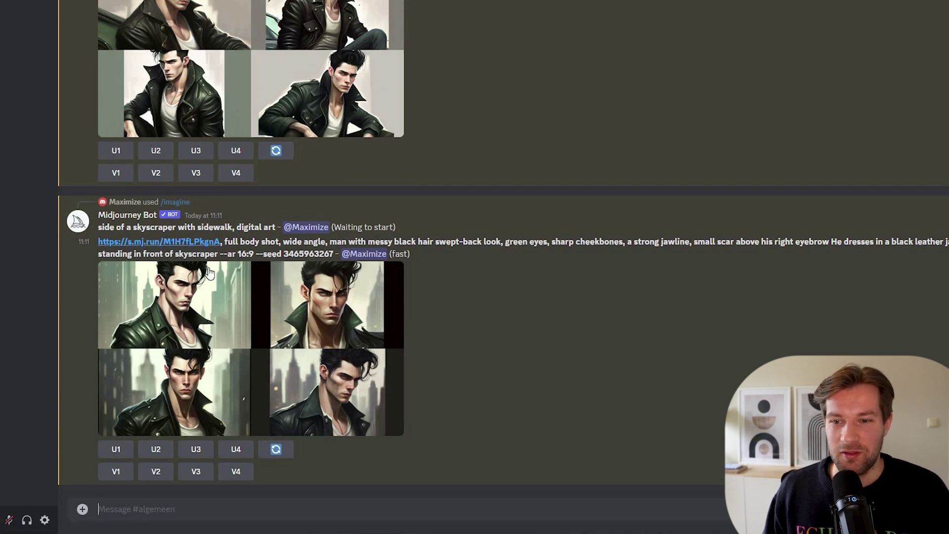
pyautogui.click(228, 294)
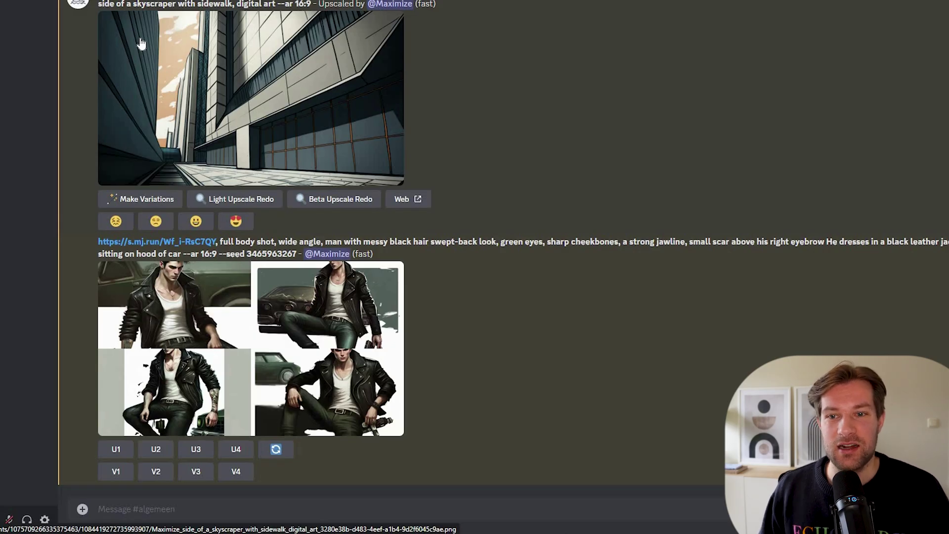
# - Copy the earlier skyscraper prompt and paste it into a new /imagine command
pyautogui.scroll(3, 98, 174)
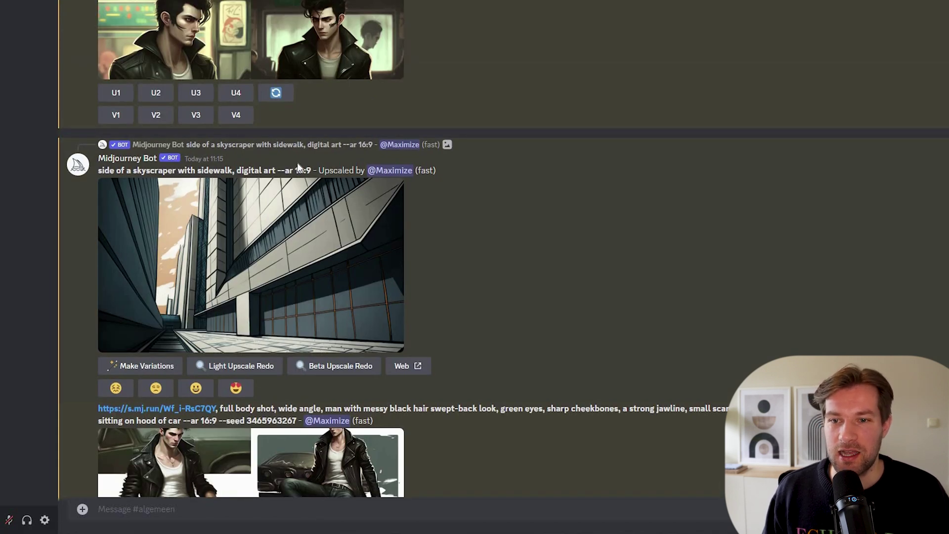
pyautogui.scroll(5, 312, 179)
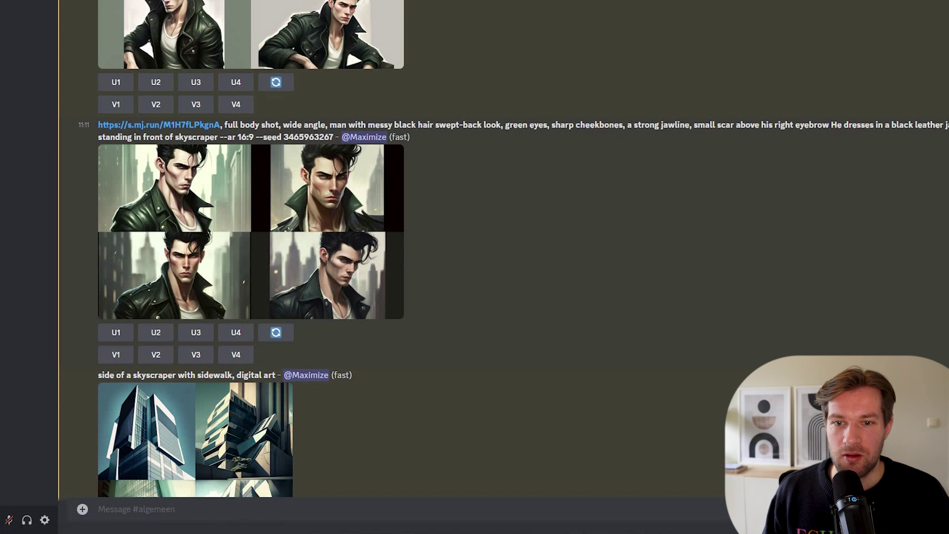
pyautogui.moveTo(134, 137); pyautogui.dragTo(98, 124)
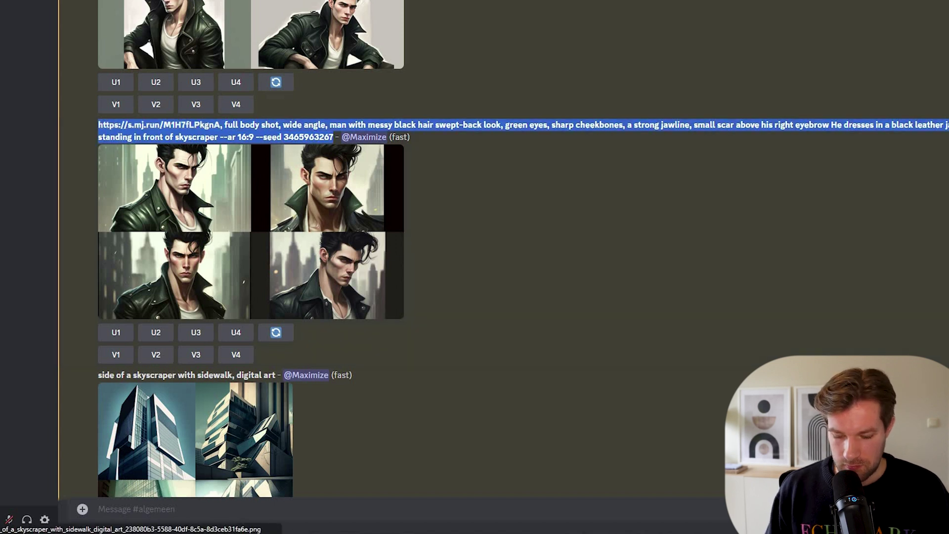
pyautogui.click(128, 509)
pyautogui.write('/im')
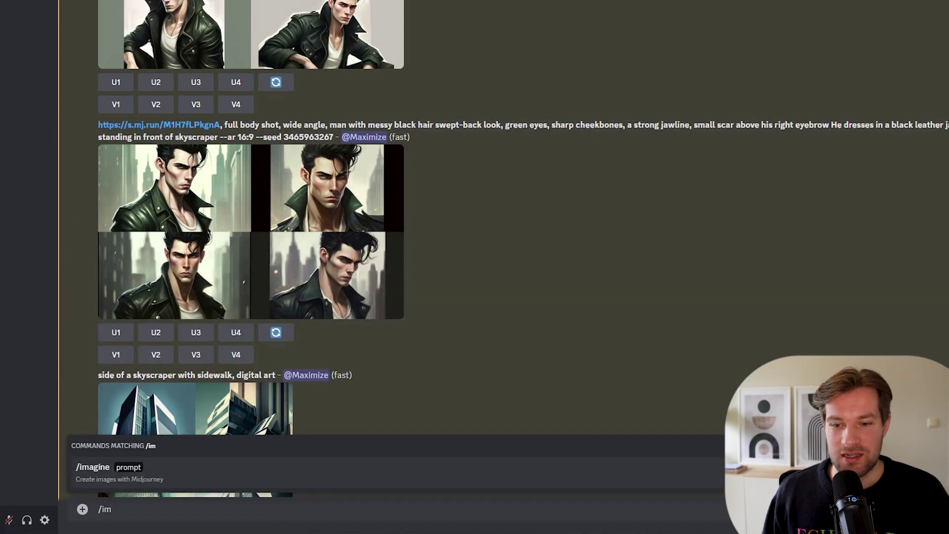
pyautogui.press('Tab')
pyautogui.hotkey('ctrl', 'v')
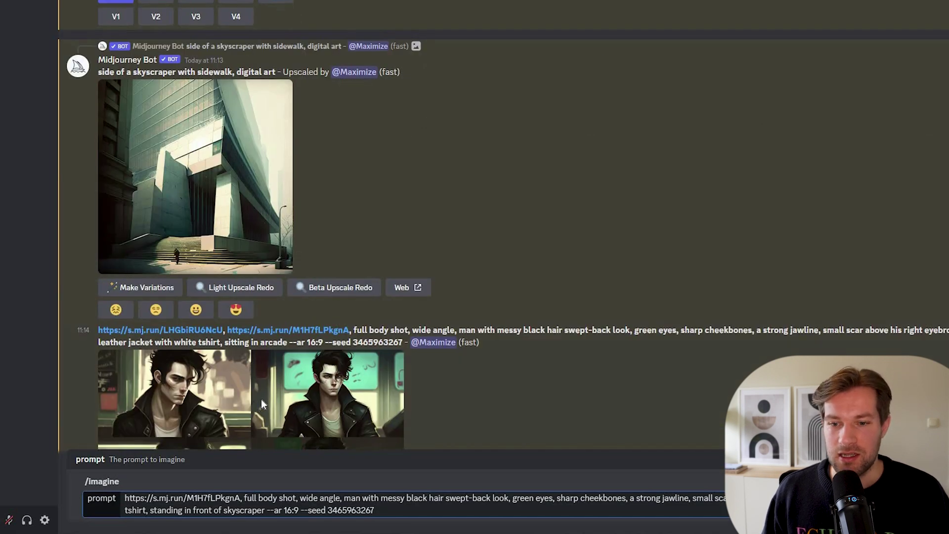
# - Add the upscaled skyscraper image's link after the character link and submit the prompt
pyautogui.scroll(-10, 258, 400)
pyautogui.click(325, 320)
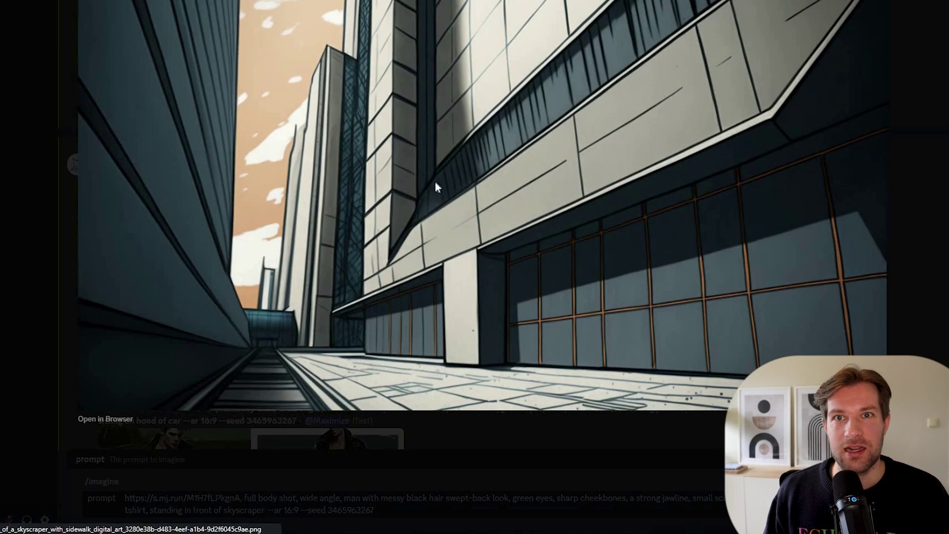
pyautogui.rightClick(438, 174)
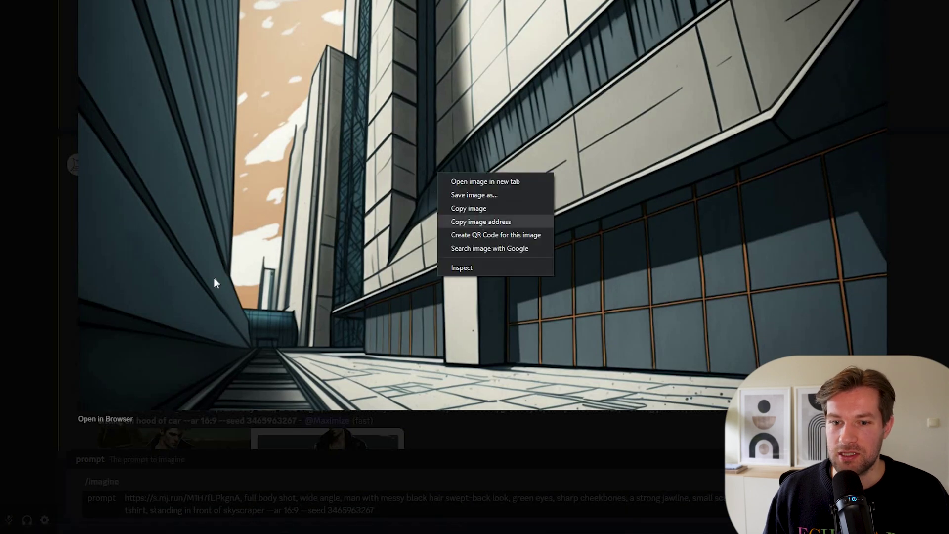
pyautogui.click(8, 316)
pyautogui.click(8, 316)
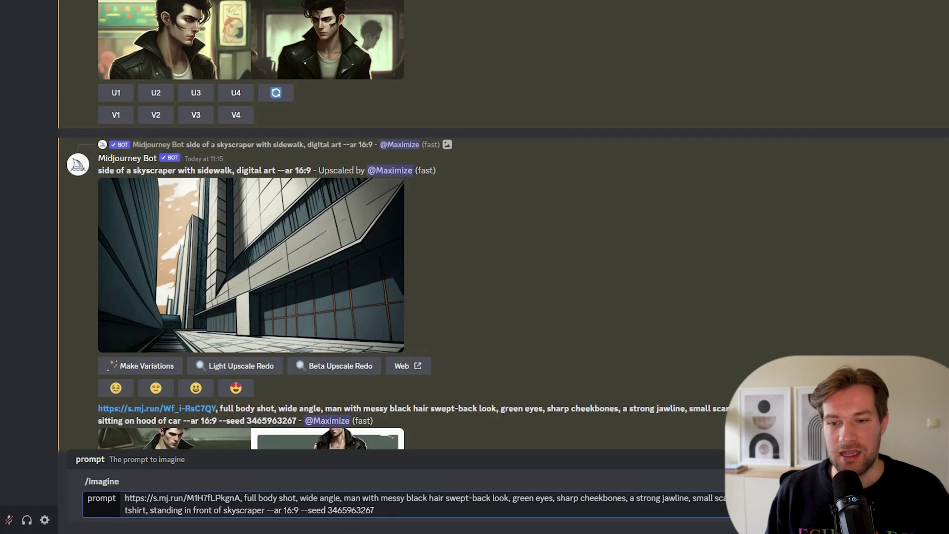
pyautogui.hotkey('ctrl', 'v')
pyautogui.write(',')
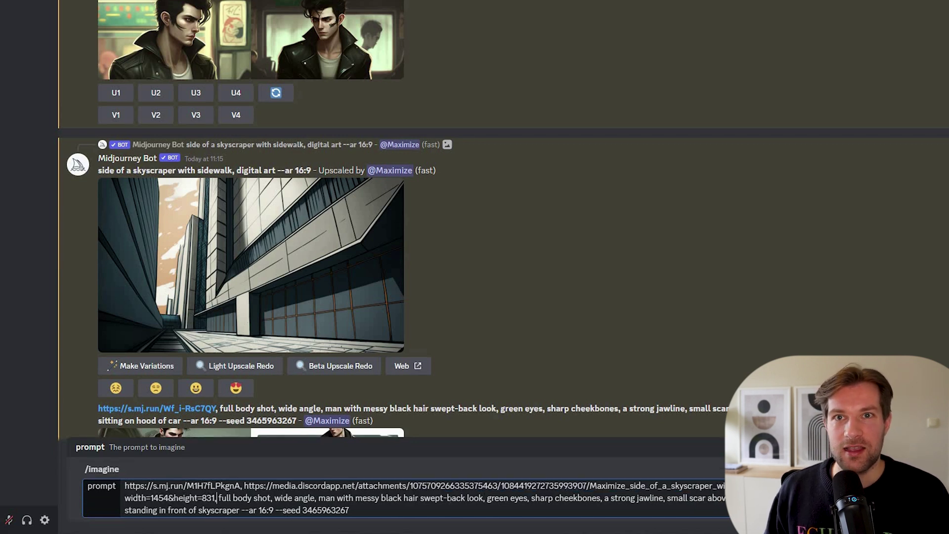
pyautogui.press('Return')
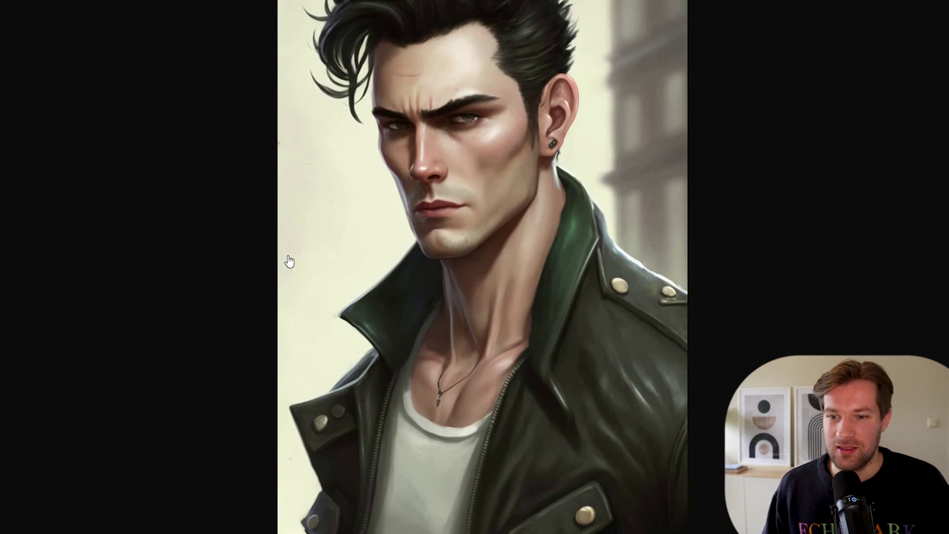
# - Close the portrait viewer and enlarge the new two-link skyscraper character grid
pyautogui.click(268, 399)
pyautogui.click(271, 393)
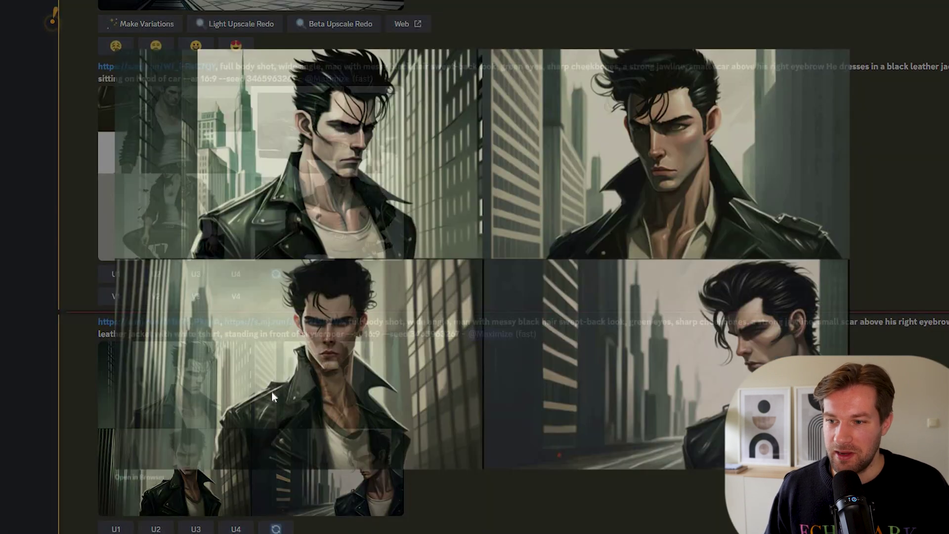